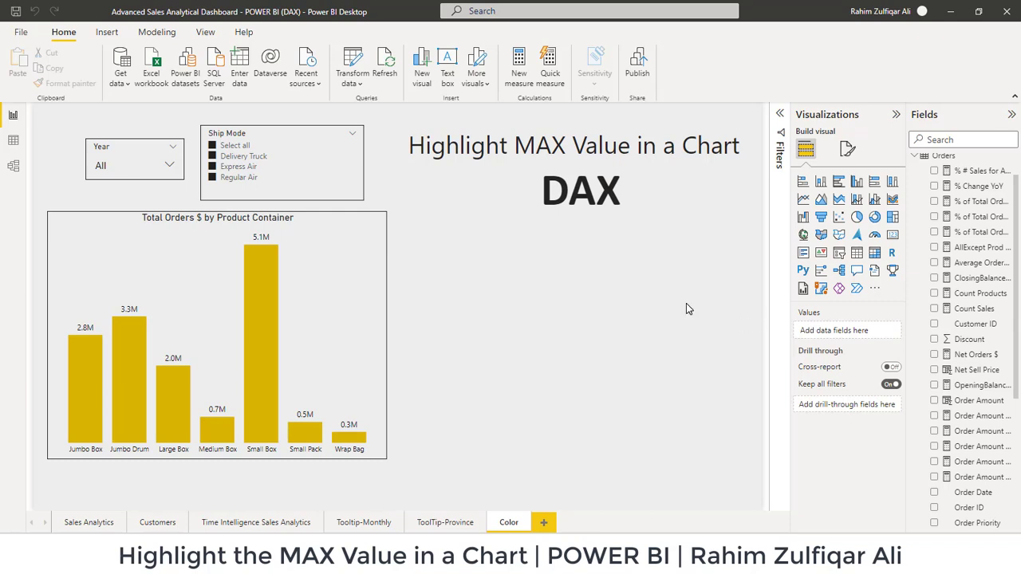
click(358, 230)
click(456, 229)
click(327, 219)
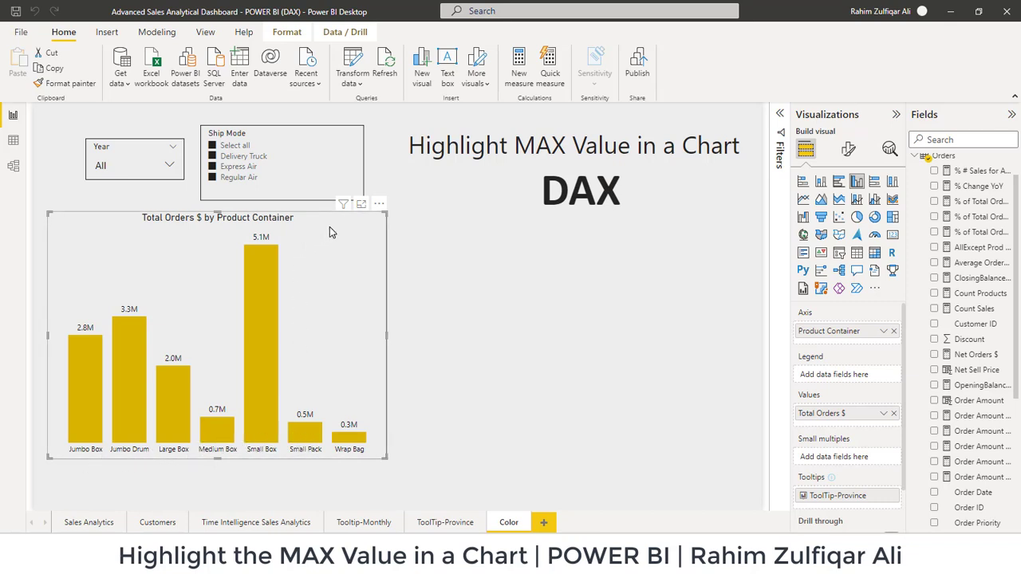
- Check the Product Container chart under different Ship Mode slicer selections, ending with all ship modes selected
click(239, 137)
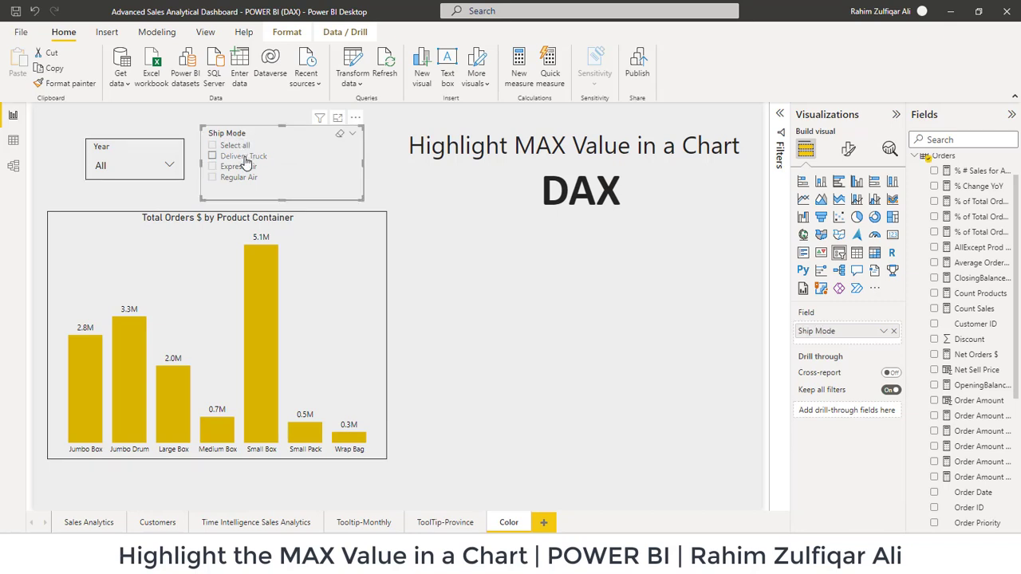
click(244, 157)
click(234, 168)
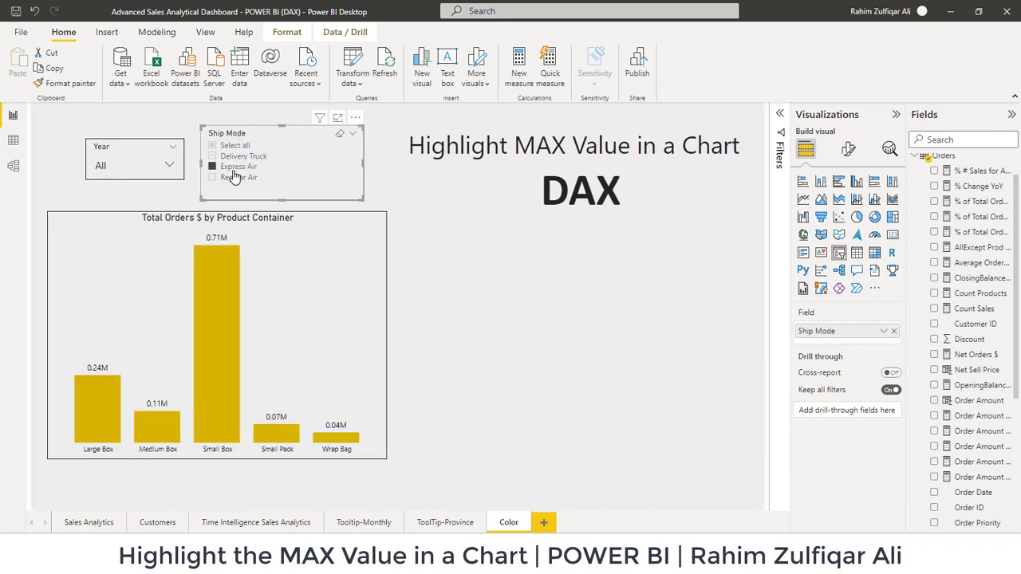
click(232, 178)
click(232, 163)
click(229, 147)
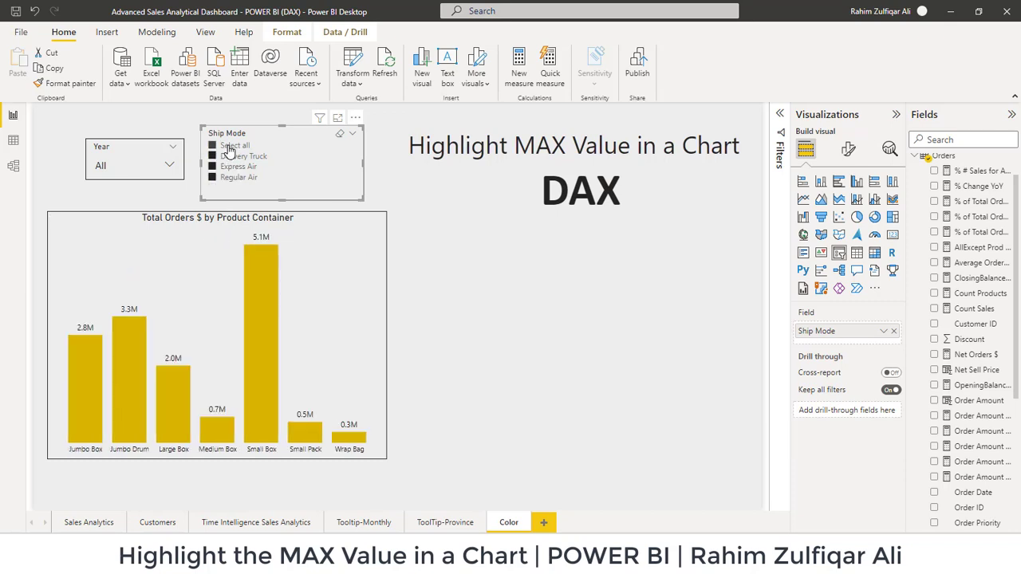
click(231, 156)
click(241, 166)
click(233, 147)
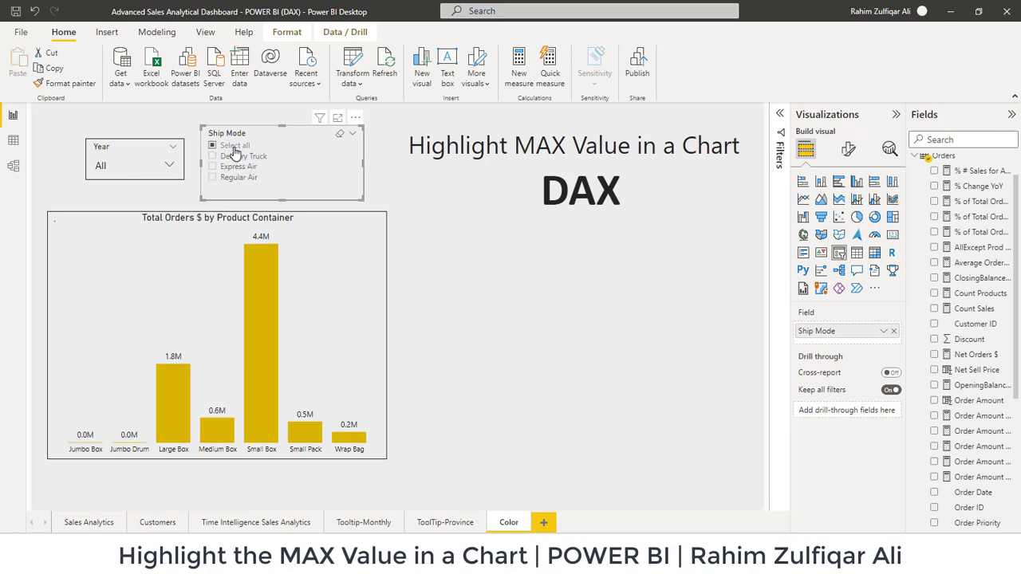
click(233, 147)
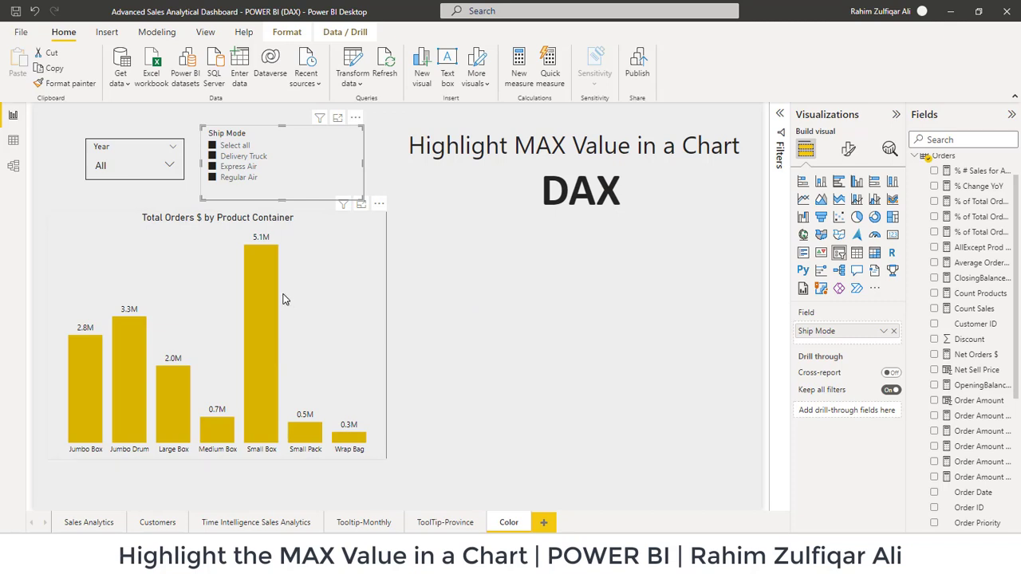
click(341, 222)
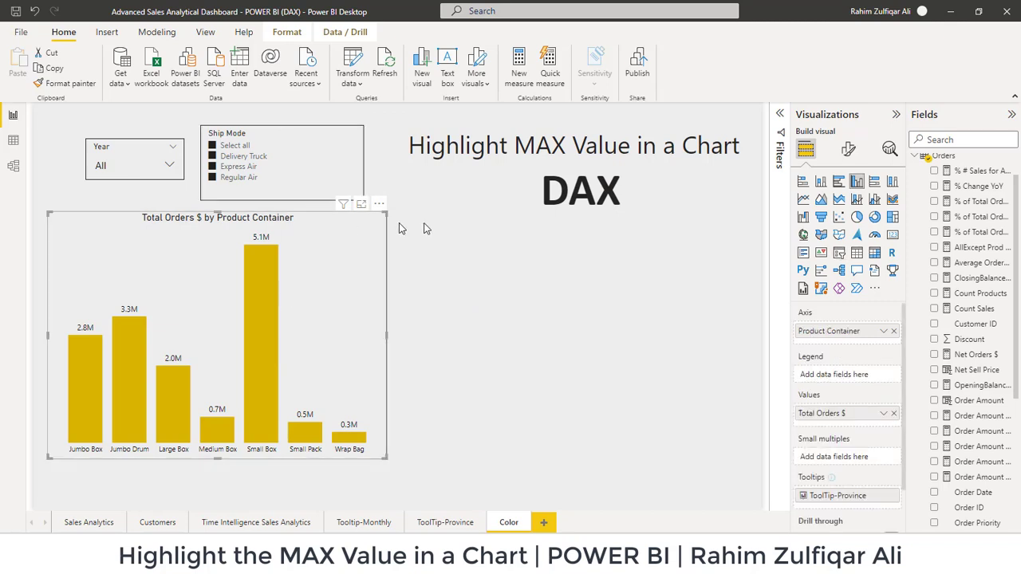
click(483, 226)
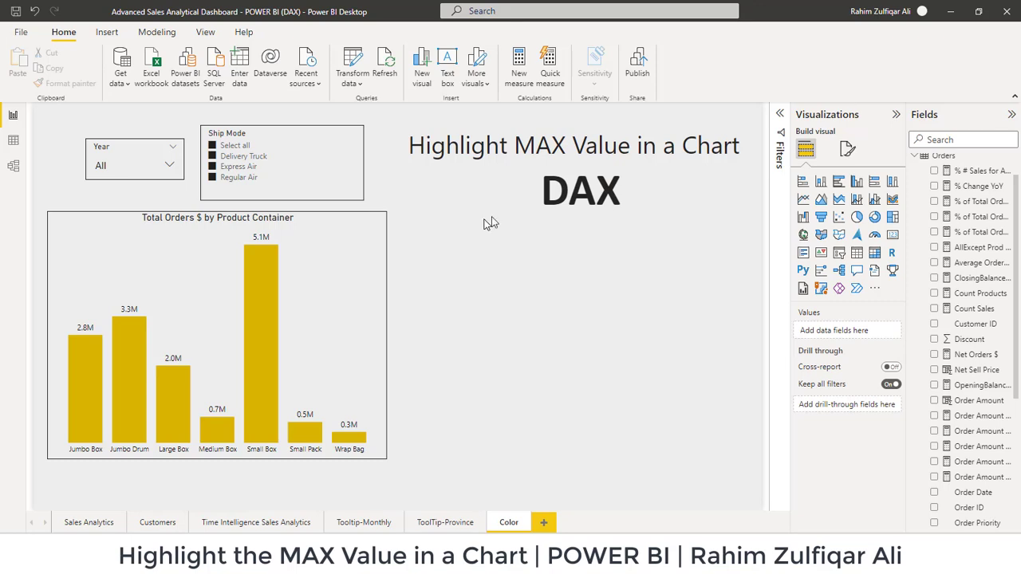
- Create a new measure in the Orders table and name it Max Sales CF
scroll(1018, 195, up, 1)
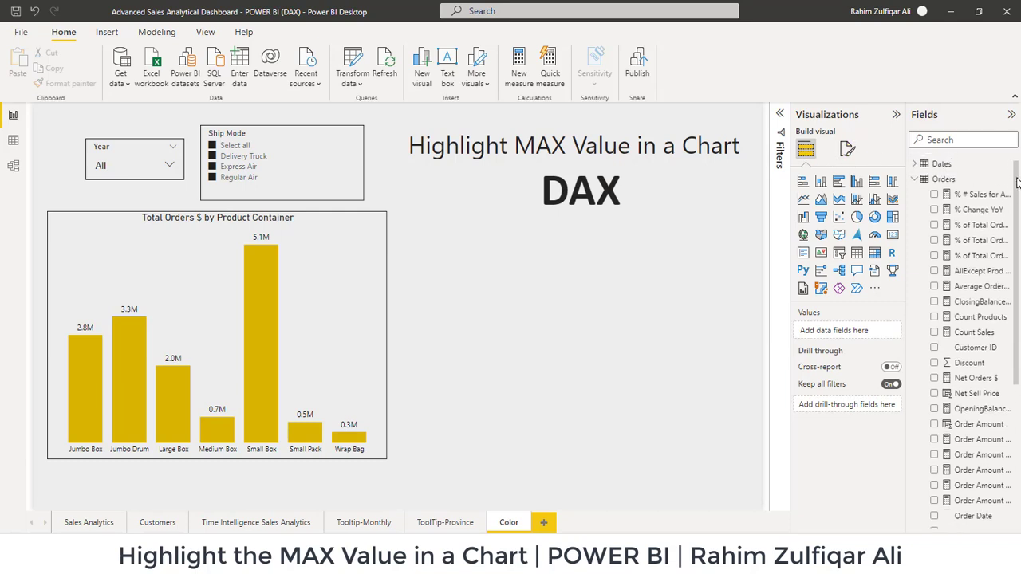
click(949, 179)
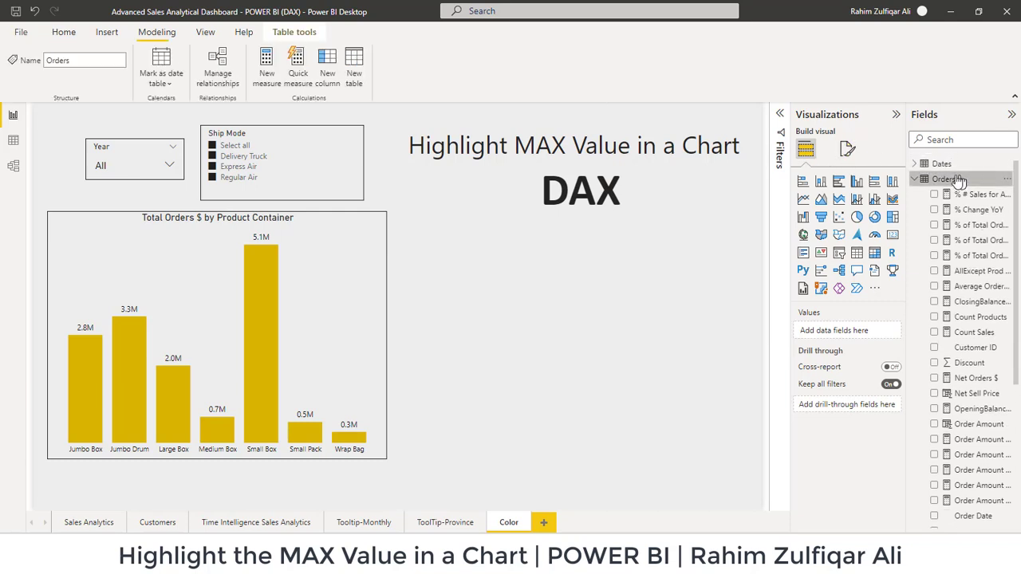
click(64, 32)
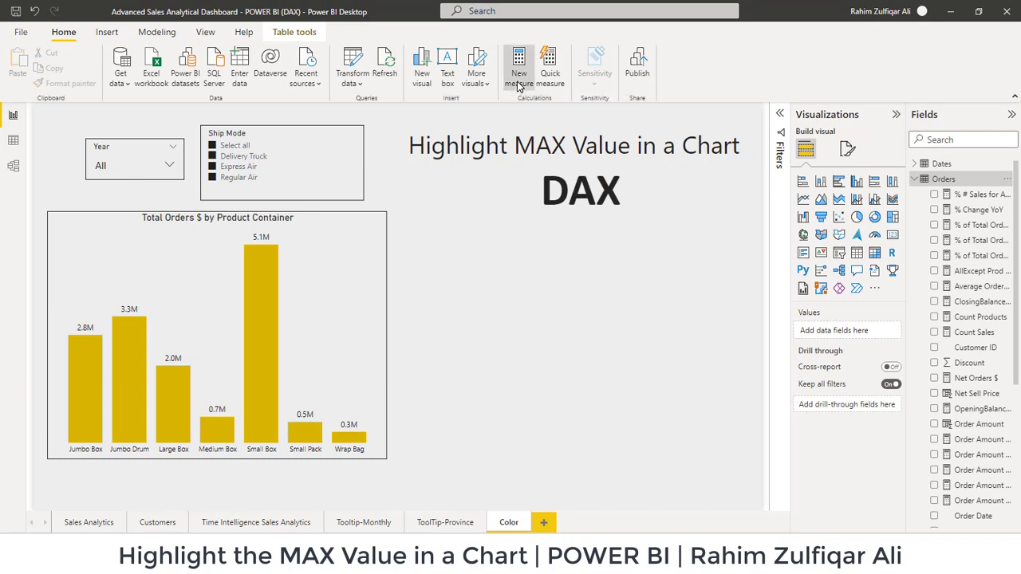
key(ctrl+s)
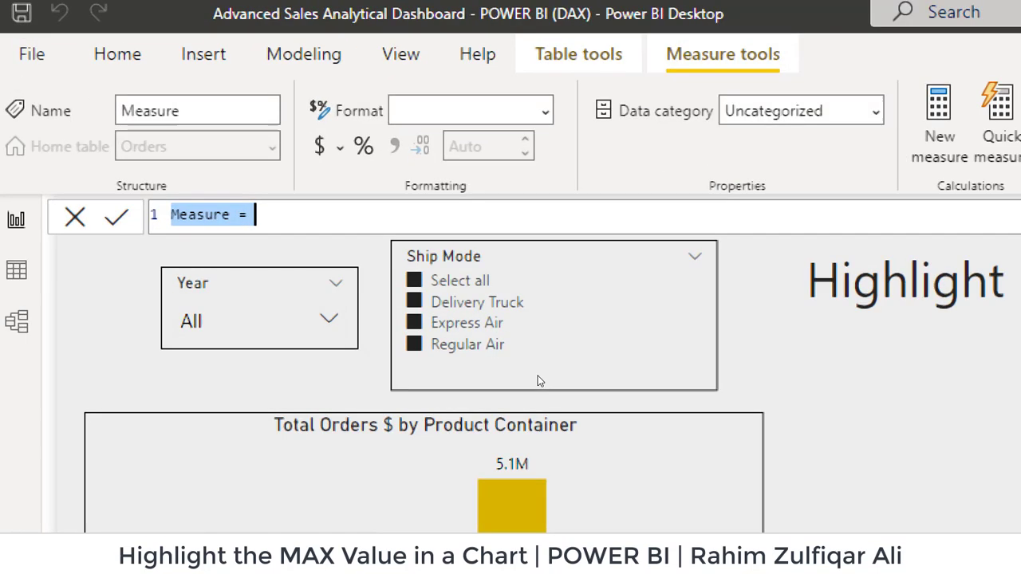
key(ctrl+Left)
key(ctrl+Left)
key(ctrl+shift+Right)
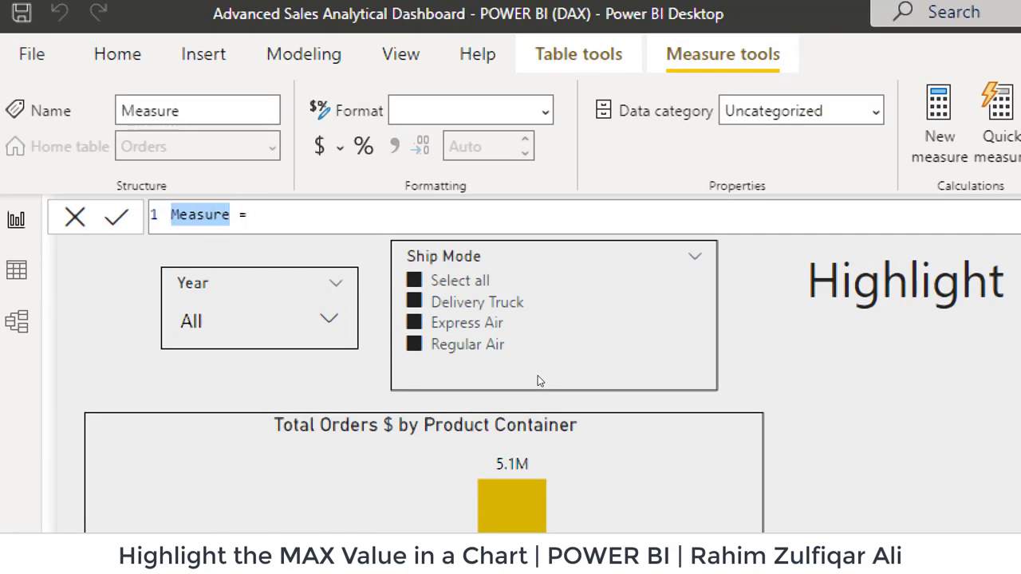
text(Max Sa)
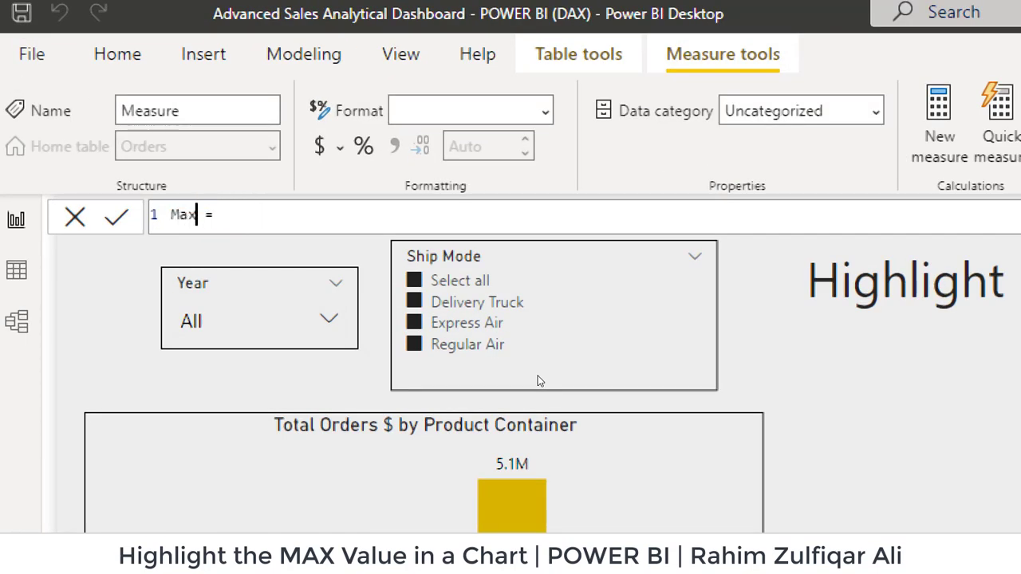
text(les  )
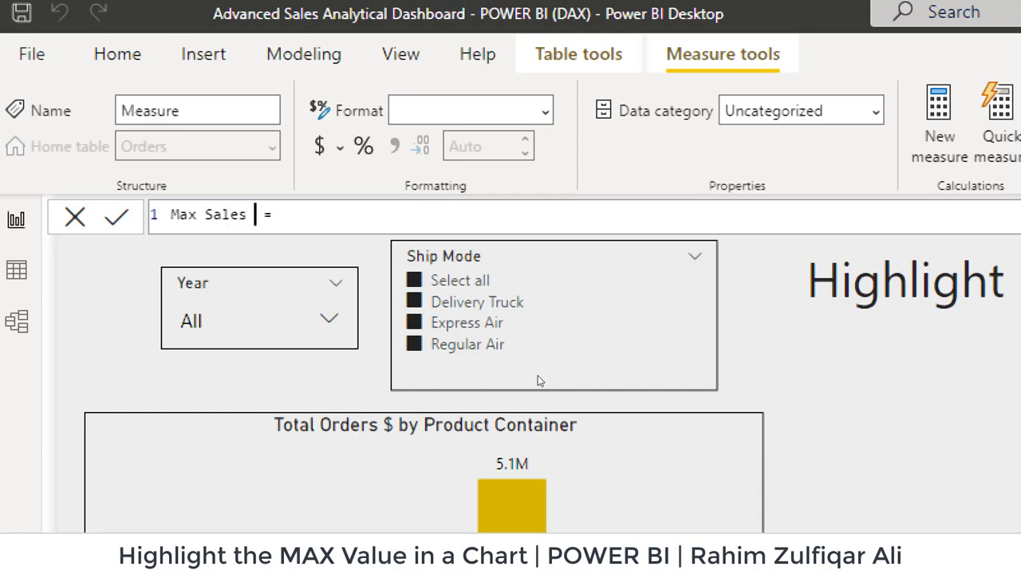
text(CF)
key(Right)
key(Right)
key(Right)
text(VAR)
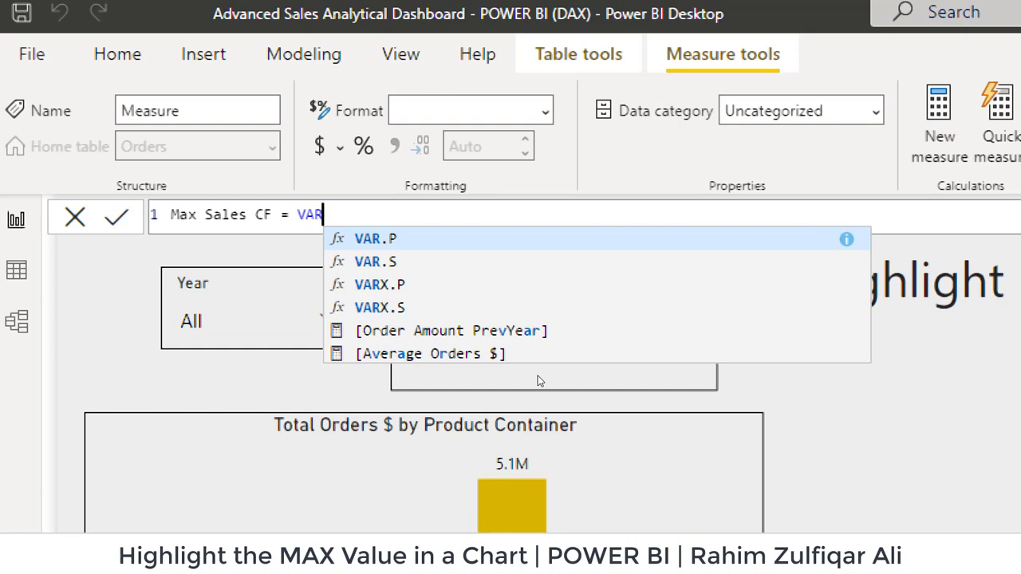
key(BackSpace)
key(BackSpace)
key(BackSpace)
key(BackSpace)
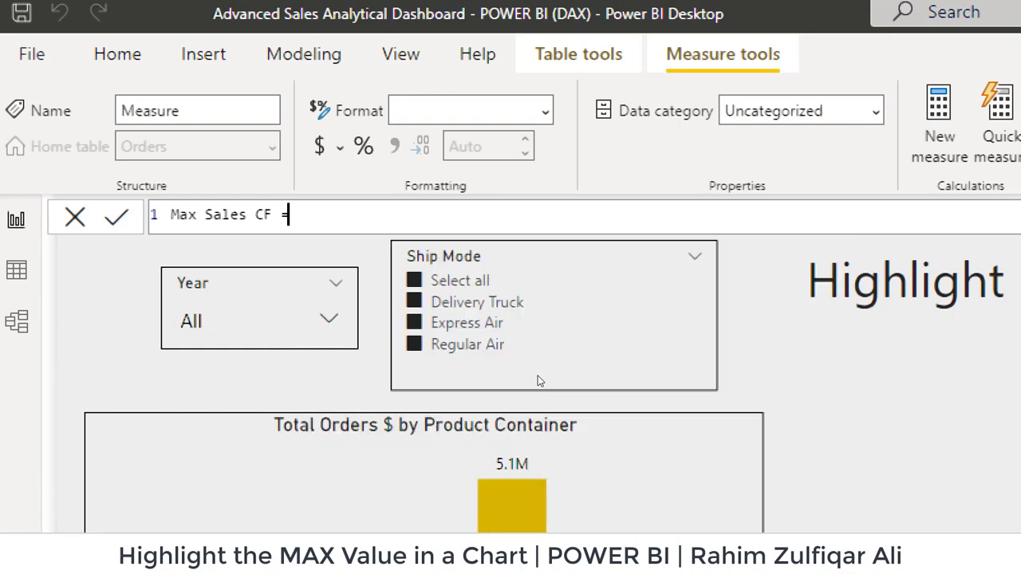
- Declare a variable named MaxSales on a new line of the measure's formula
key(shift+Return)
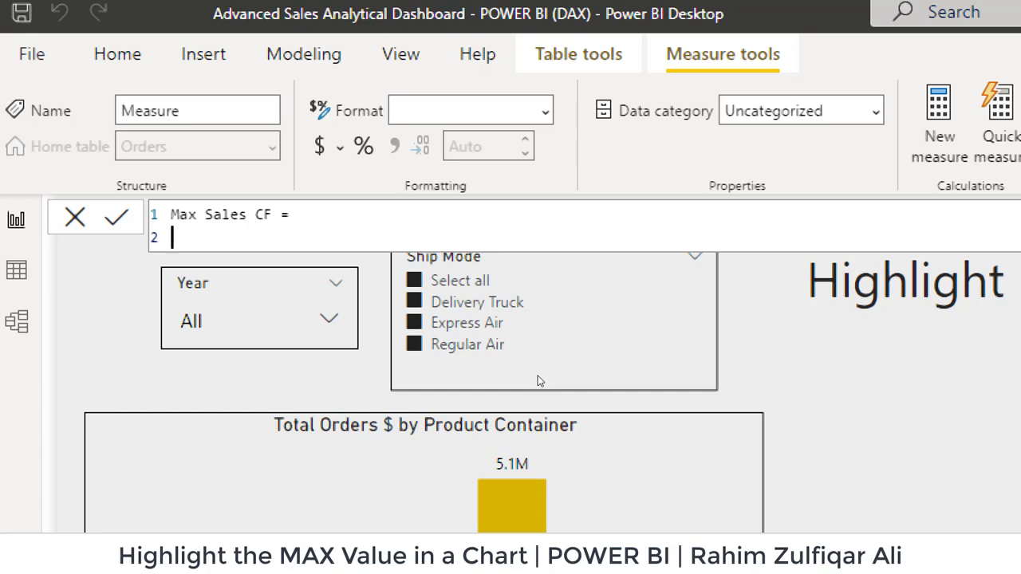
text(VAR )
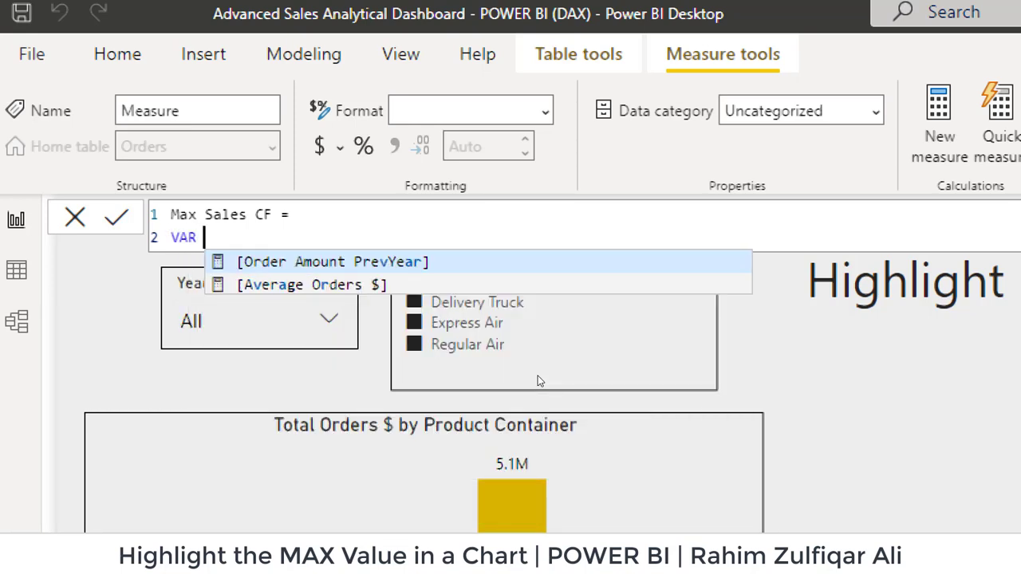
text(MaxSales)
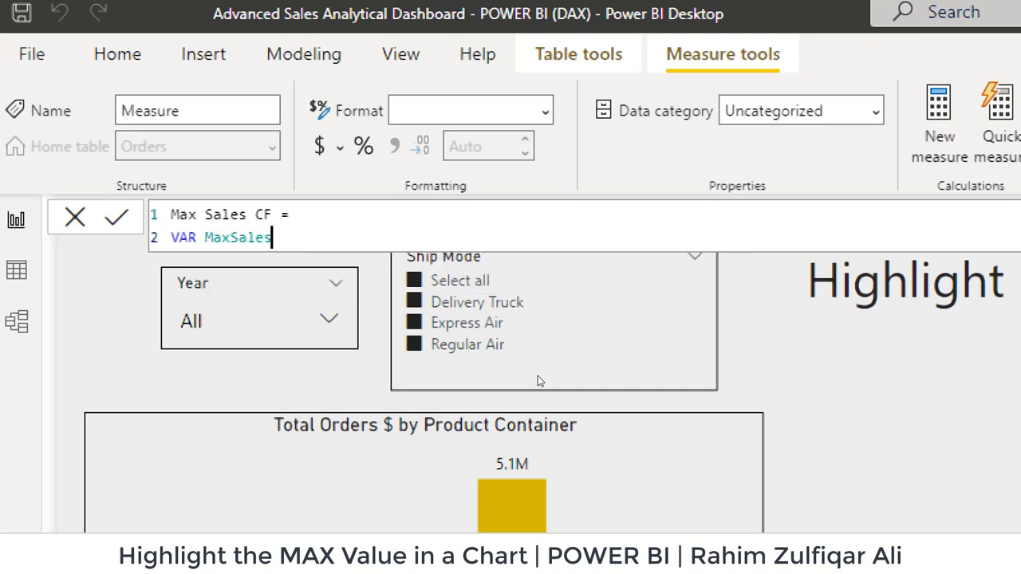
text( =)
key(shift+Return)
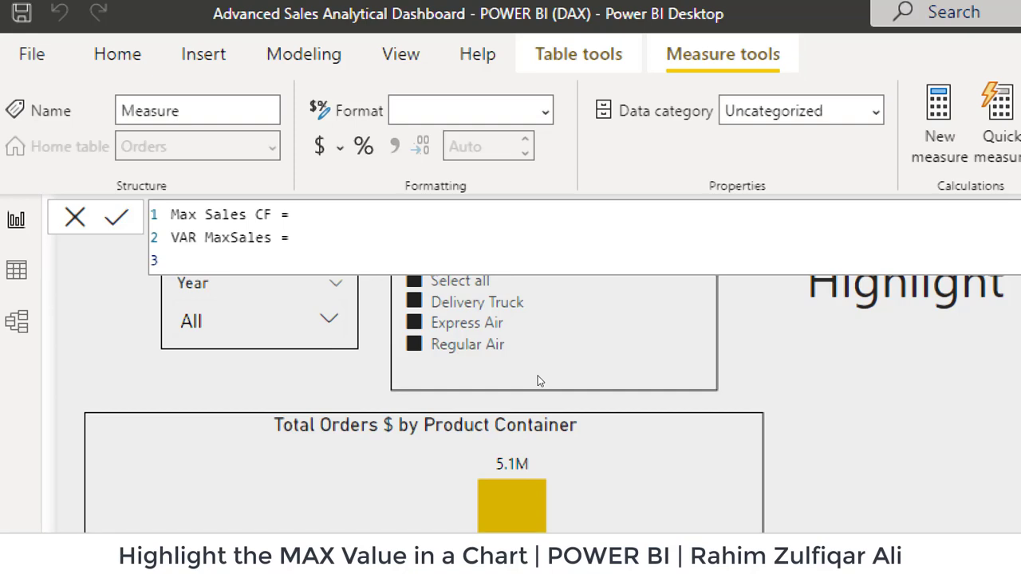
key(Up)
key(Right)
key(Right)
key(Right)
key(Right)
key(Right)
key(Right)
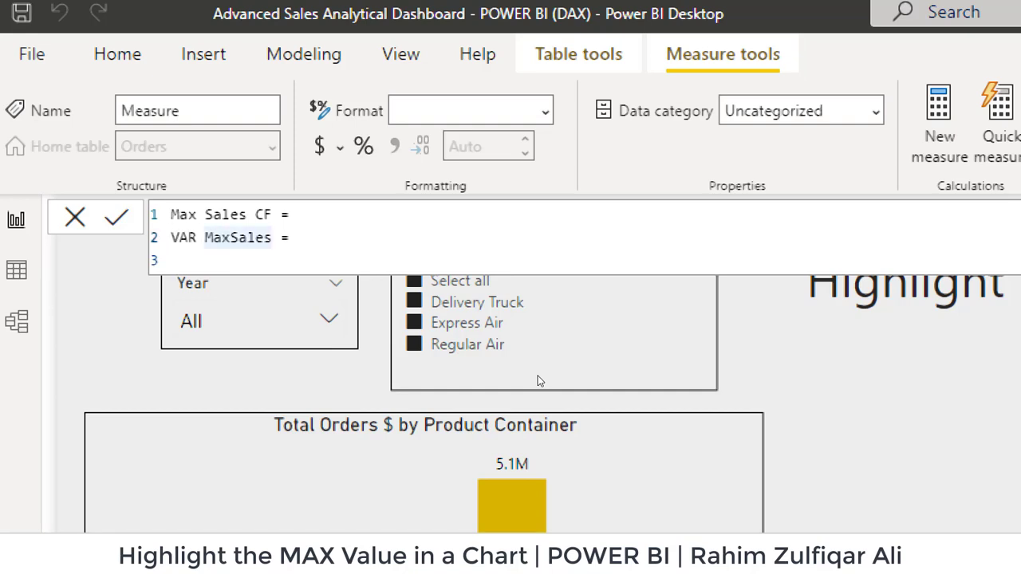
key(Right)
key(Right)
key(Right)
key(Right)
key(Right)
key(Right)
key(Right)
key(Down)
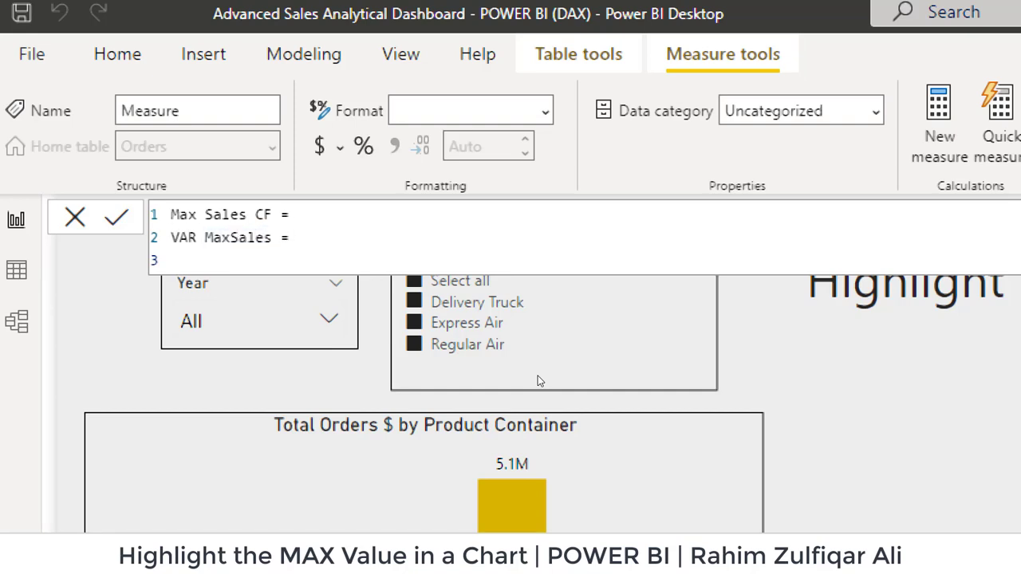
- Start the MaxSales variable's expression with an indented MAXX function
key(Tab)
text(maxx()
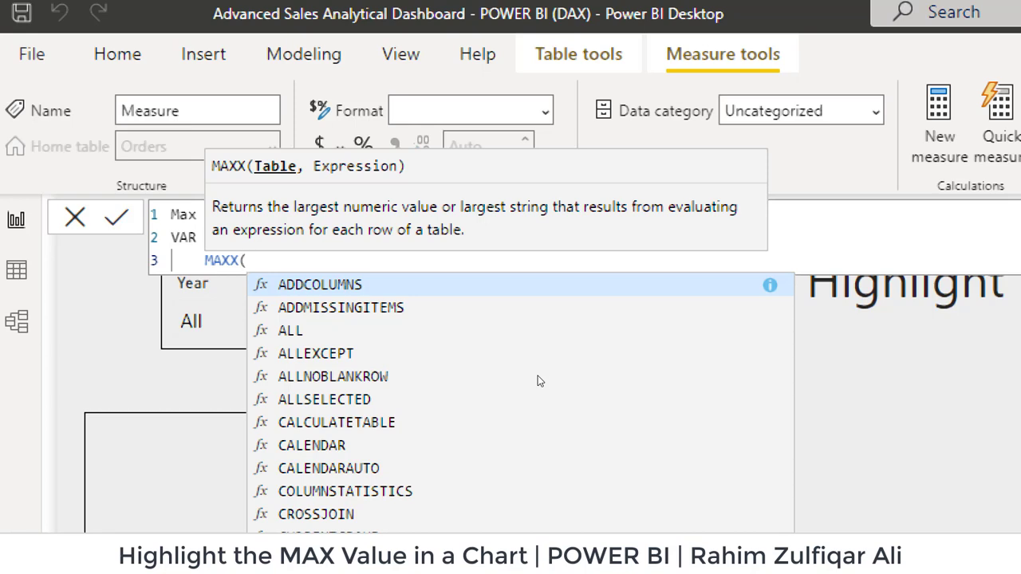
key(Escape)
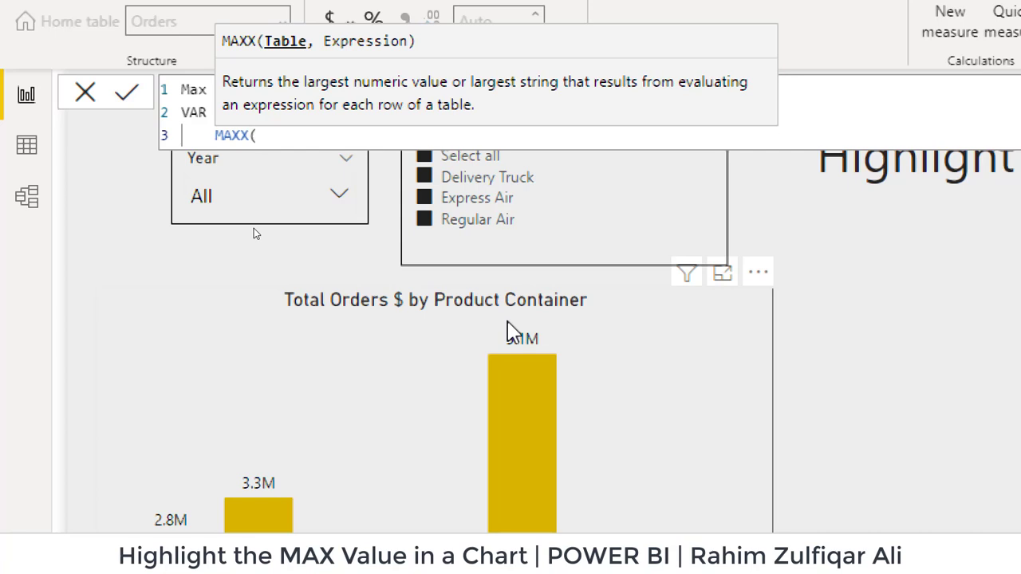
- Enter ALL(Orders[Product Container]) on its own indented line as the table argument of MAXX
key(shift+Return)
key(Tab)
key(Tab)
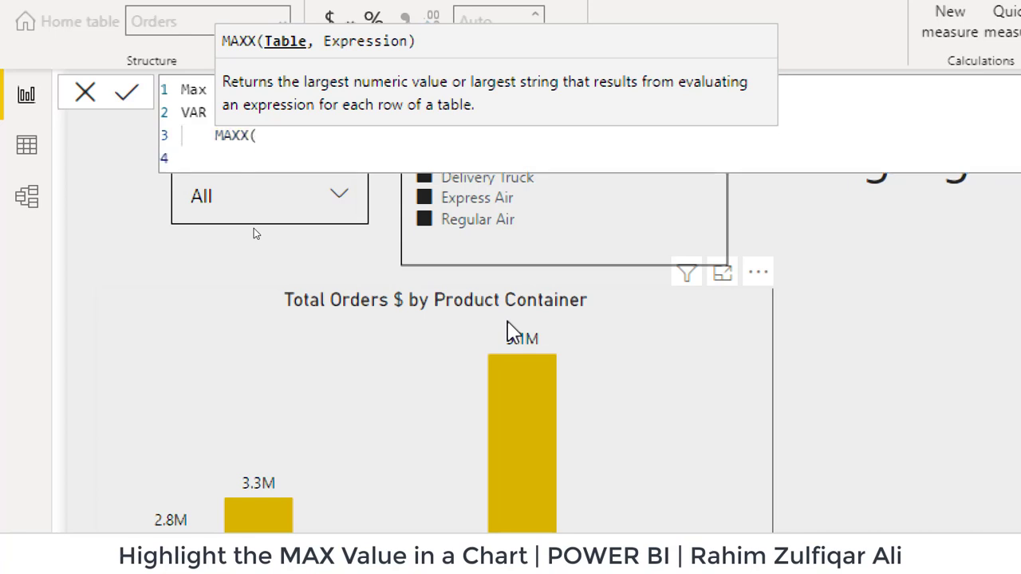
text(all)
key(Tab)
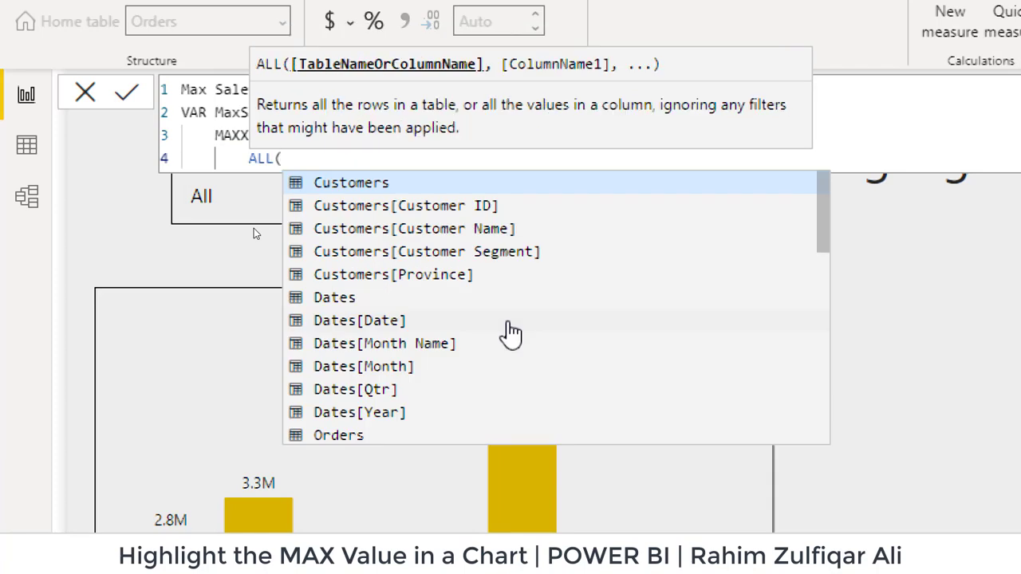
text(order)
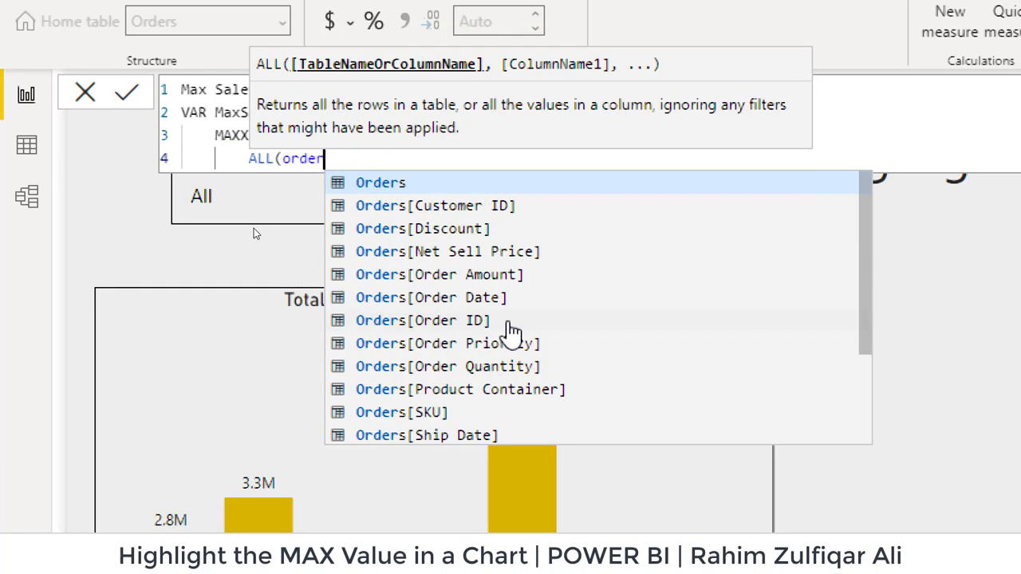
key(Down)
key(Down)
key(Down)
key(Down)
key(Down)
key(Down)
key(Down)
key(Down)
key(Down)
key(Tab)
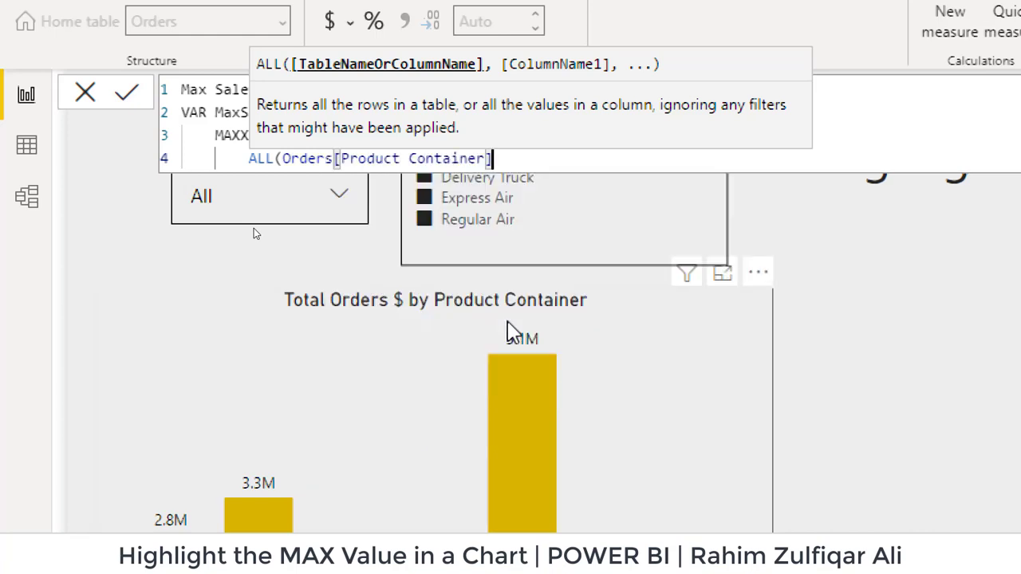
text(),)
- Add the [Total Orders $] measure as the MAXX expression on a new line and close the function
key(shift+Return)
key(Tab)
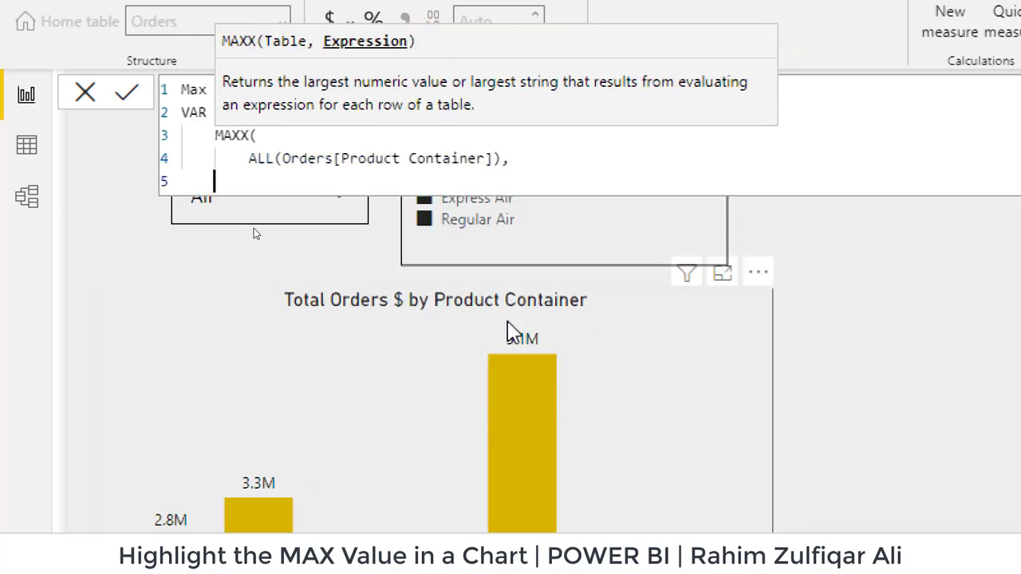
key(Tab)
text([tt)
key(BackSpace)
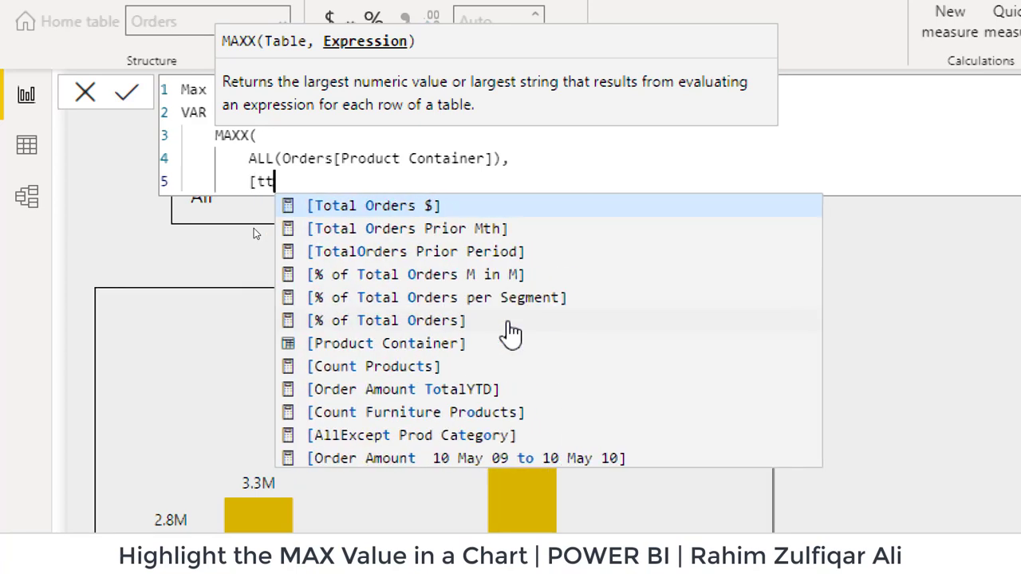
text(otal)
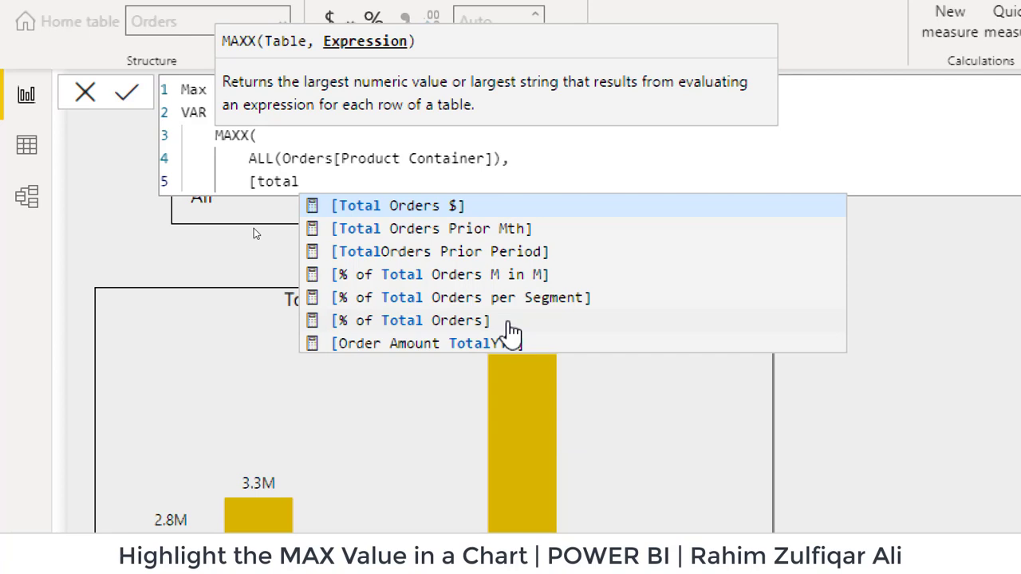
key(Tab)
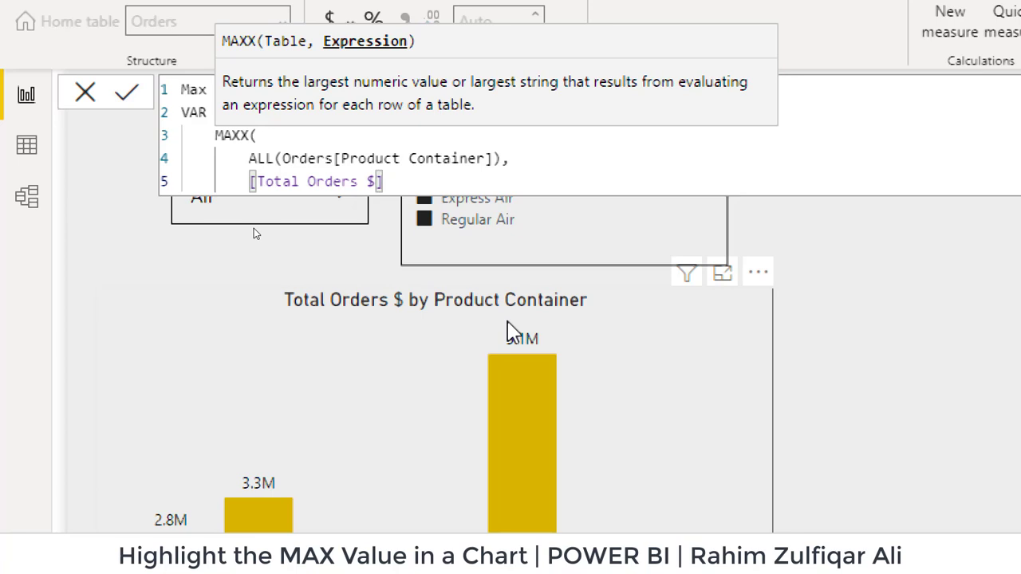
key(shift+Return)
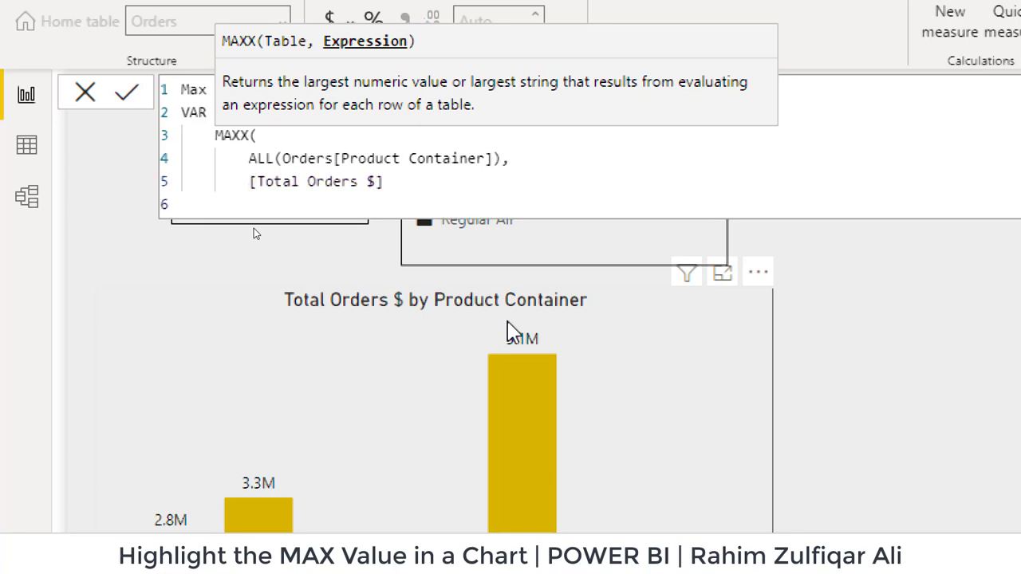
text())
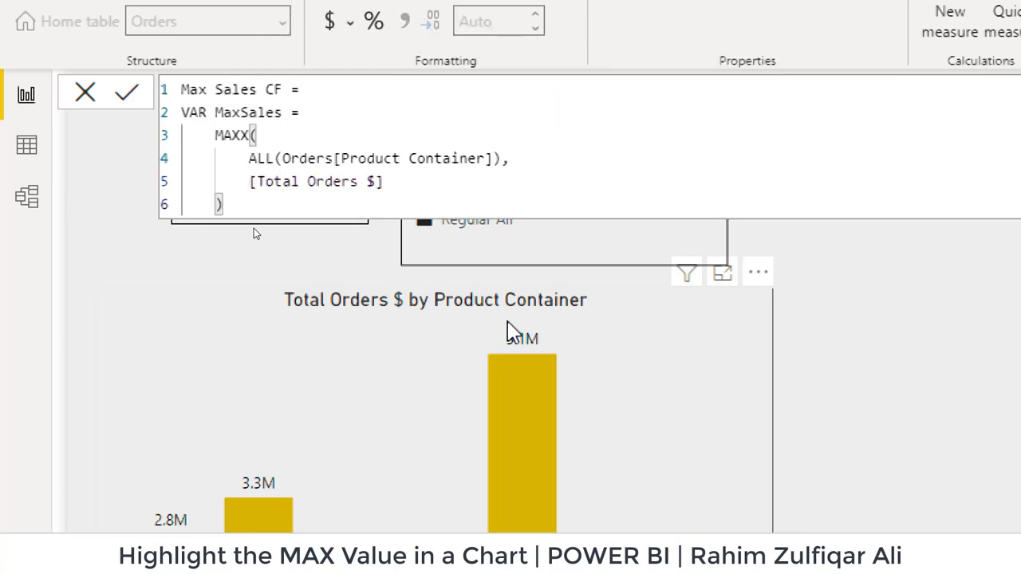
- Declare a variable named Color on a new line and start its expression with an indented IF function
key(shift+Return)
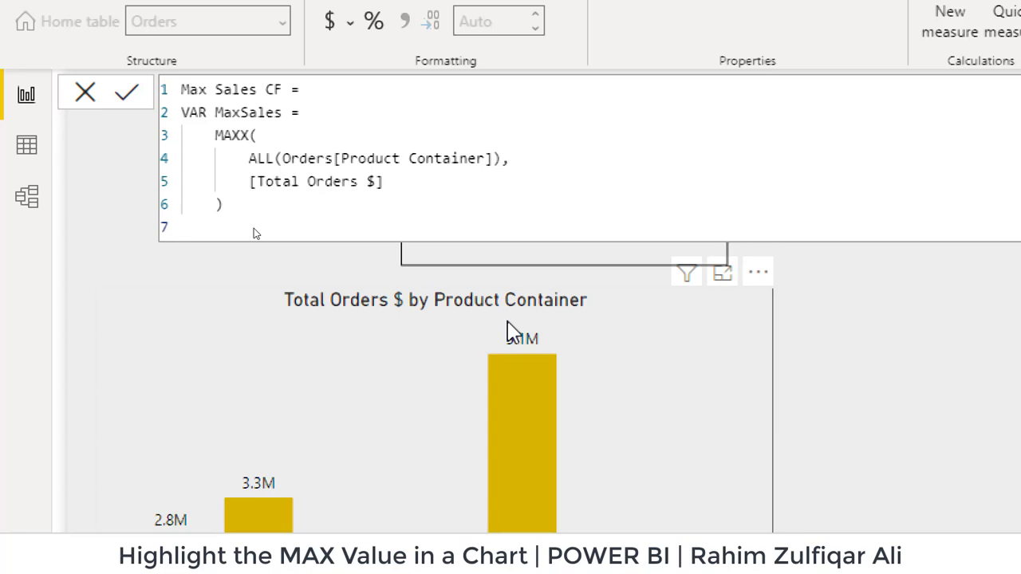
text(VAR Color =)
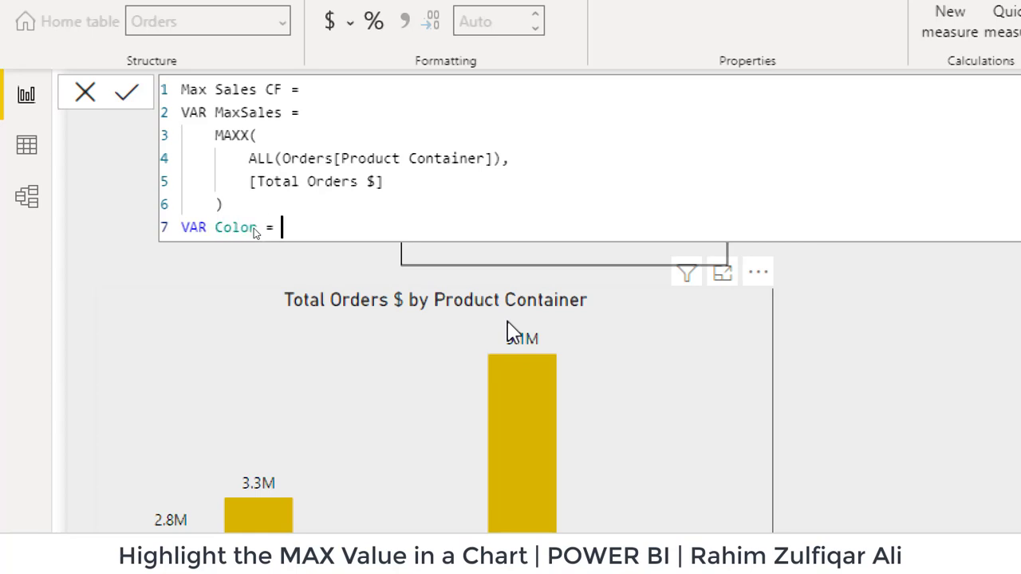
key(shift+Return)
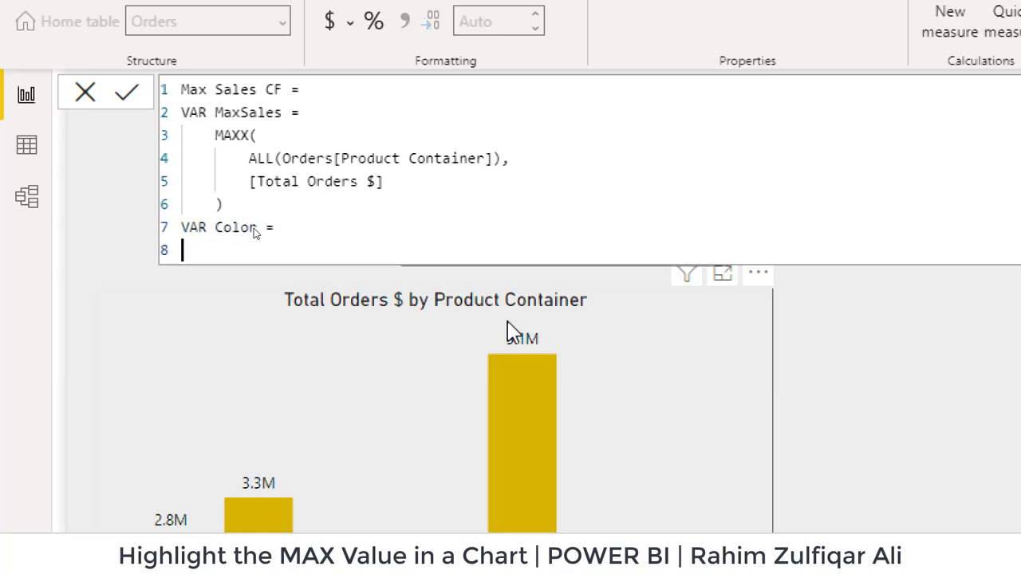
key(Tab)
key(Tab)
text(IF()
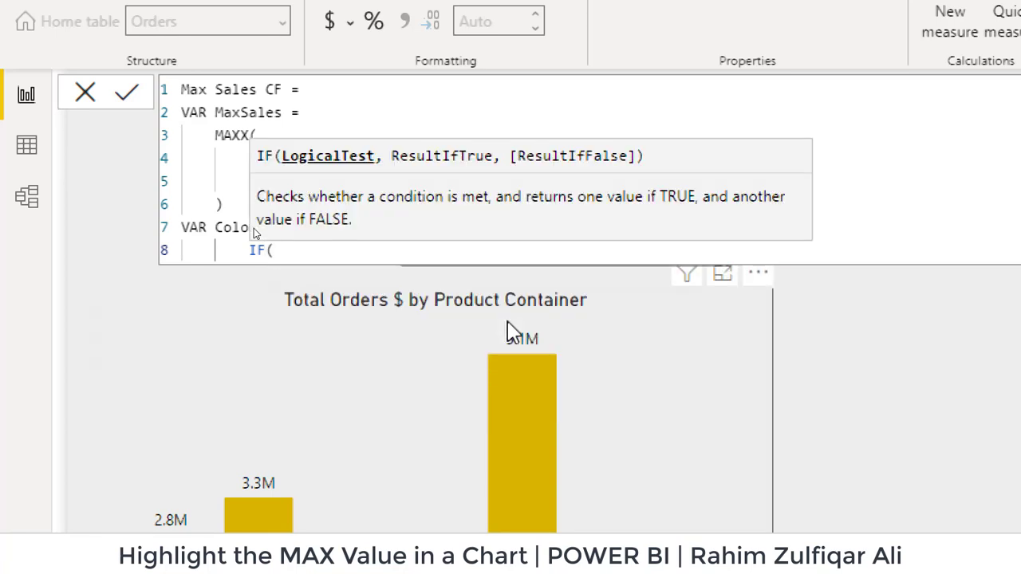
- Enter [Total Orders $] = MaxSales on its own indented line as the logical test of the IF function
key(shift+Return)
key(Tab)
key(Tab)
key(Tab)
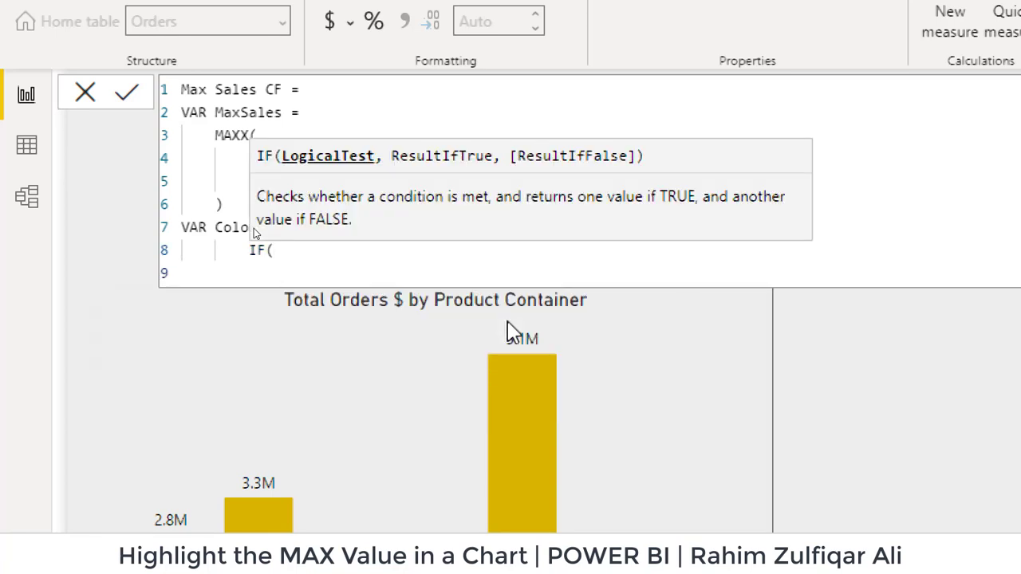
text([To)
key(Tab)
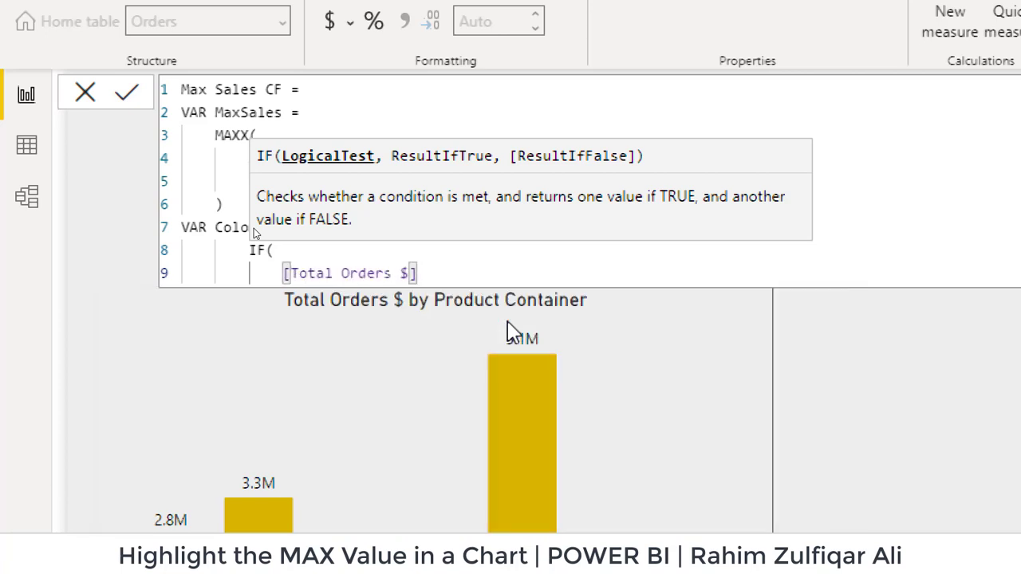
text(= Ma)
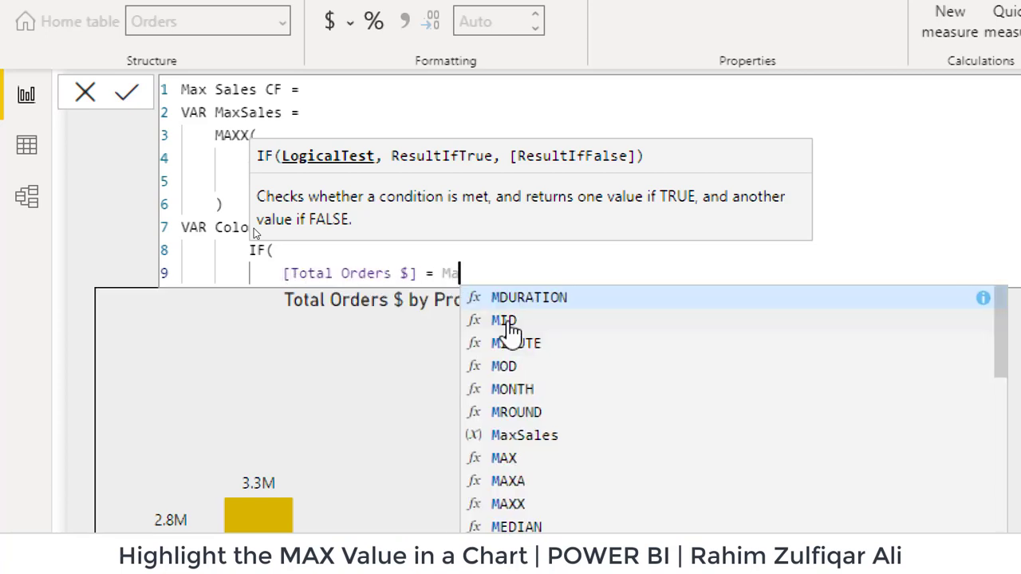
text(xSales)
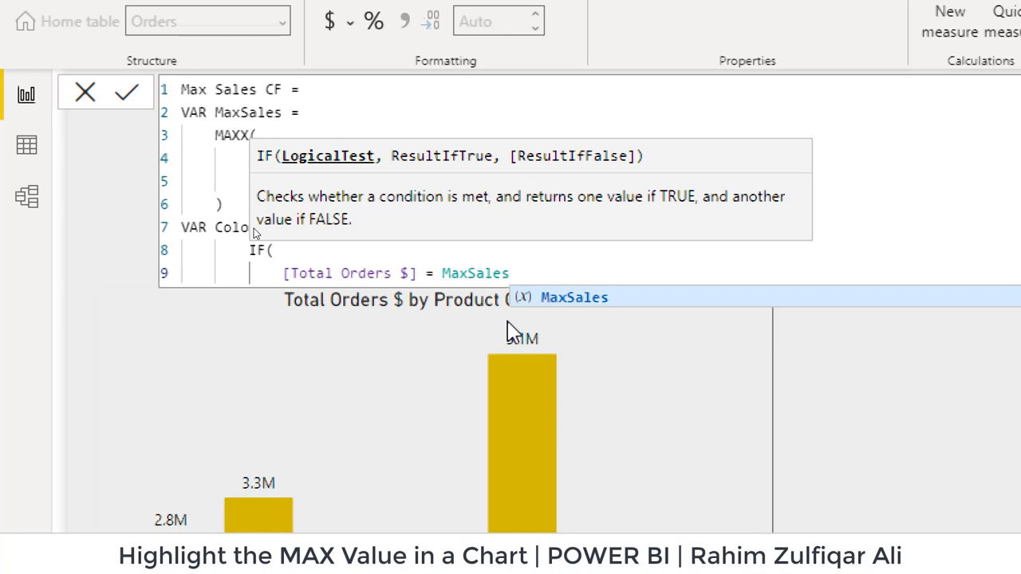
text(,)
- Add "Green" as the true result and "Dark Yellow" as the false result on separate lines, and close the IF function
key(Return)
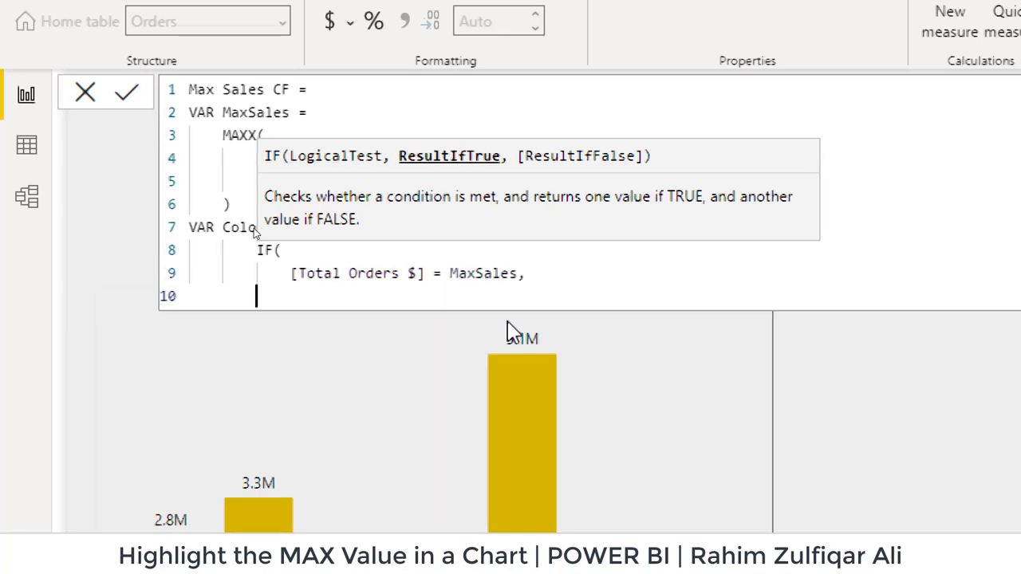
text("Green",)
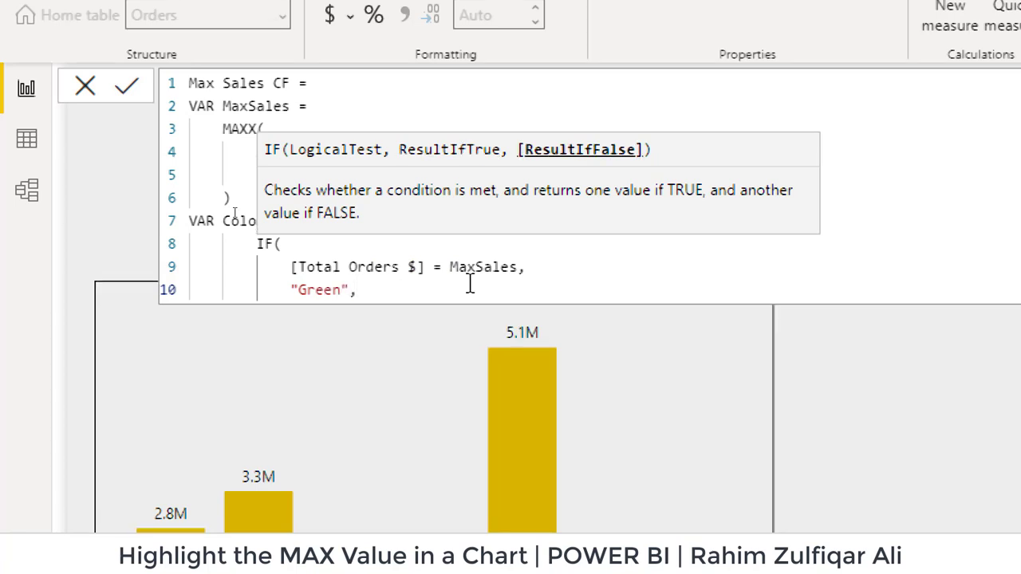
key(Return)
key(Tab)
key(Tab)
key(Tab)
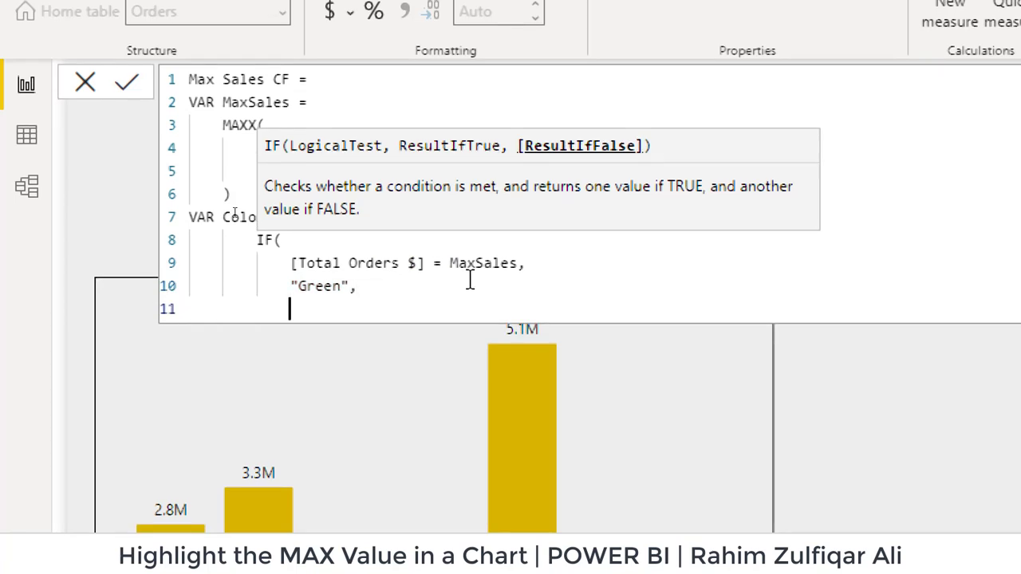
text("Dark )
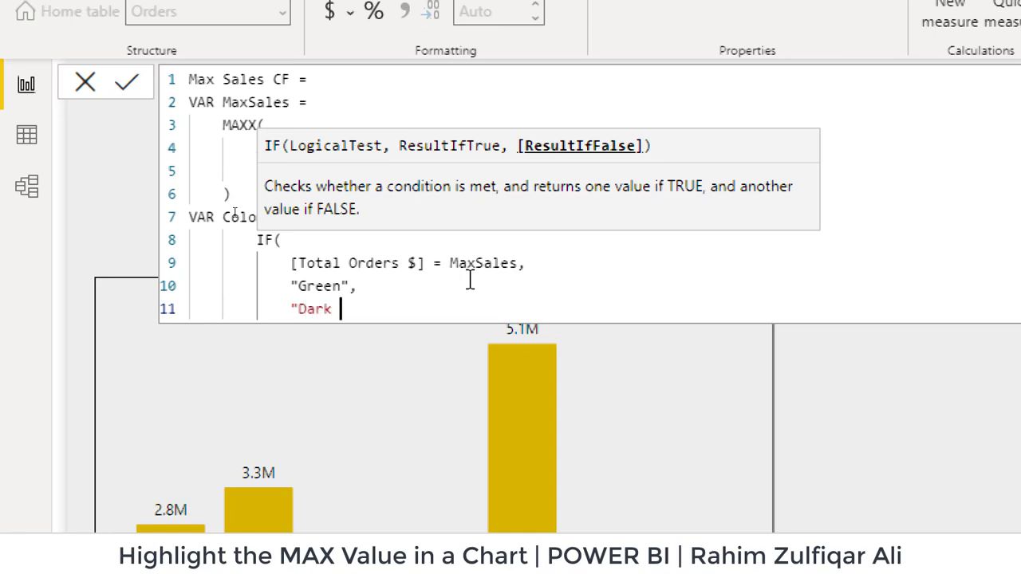
text(Yellow",)
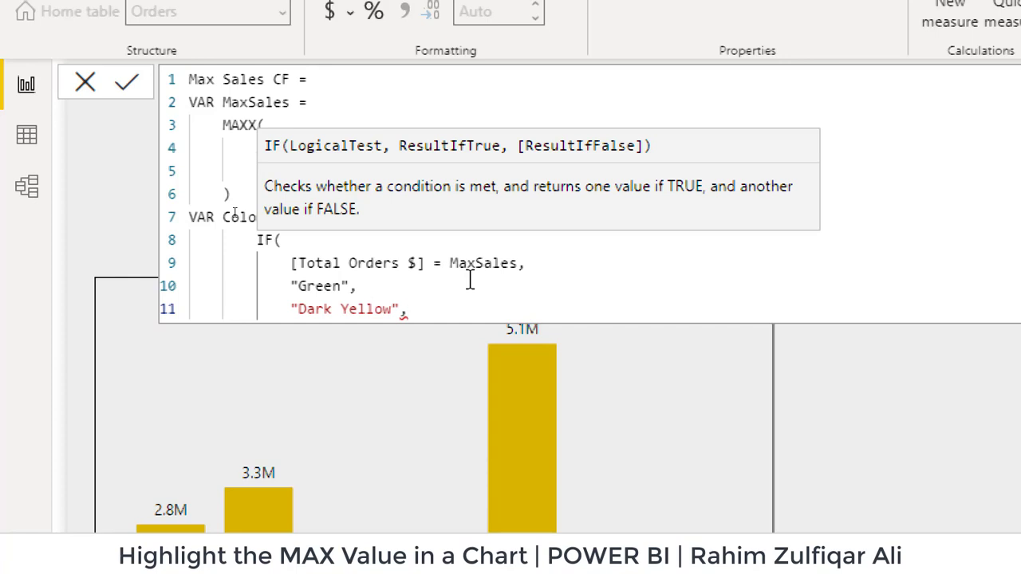
key(BackSpace)
key(shift+Return)
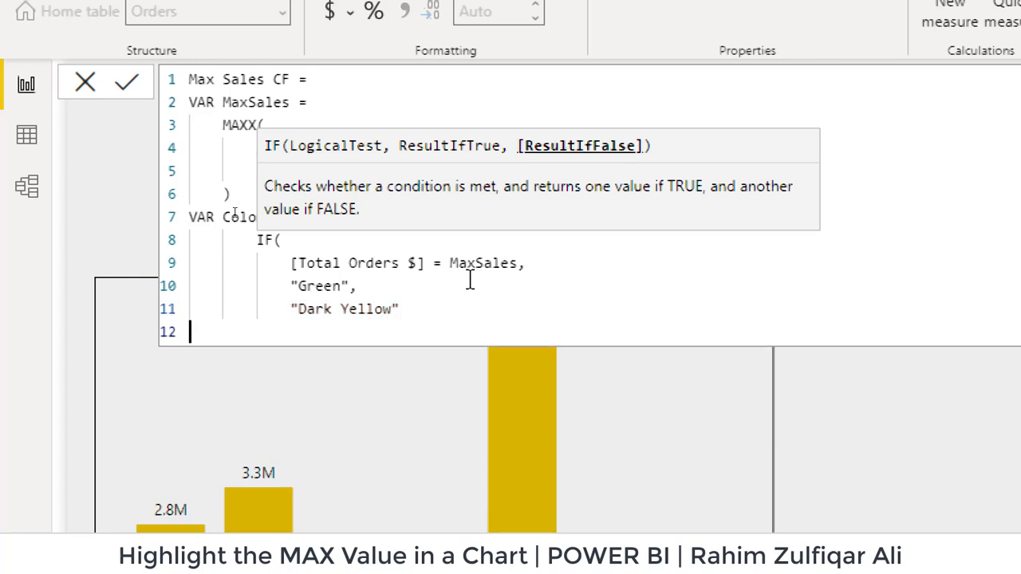
text())
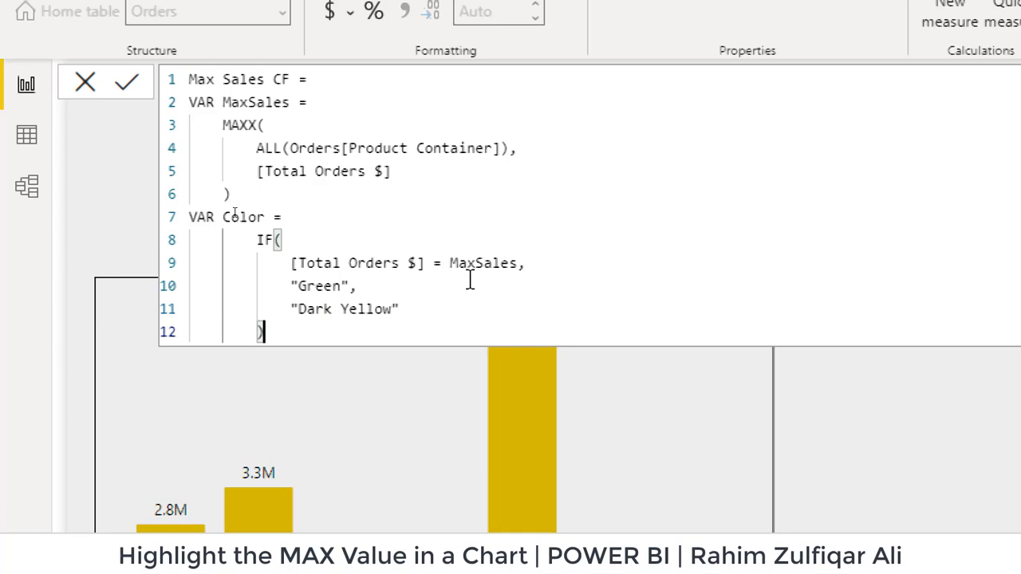
- Finish the formula with a RETURN statement that outputs Color, and commit the Max Sales CF measure
key(shift+Return)
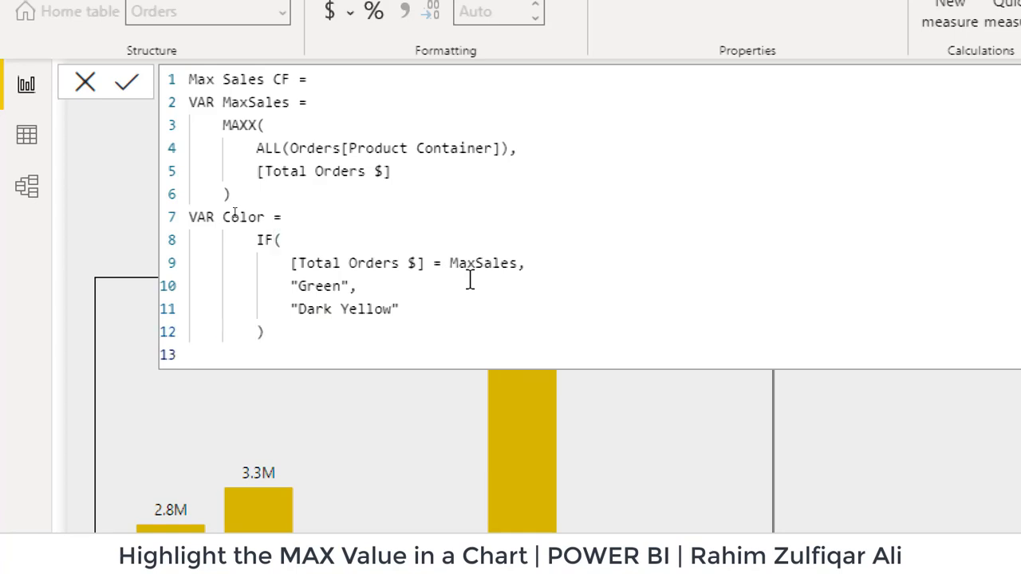
text(RETURN)
key(shift+Return)
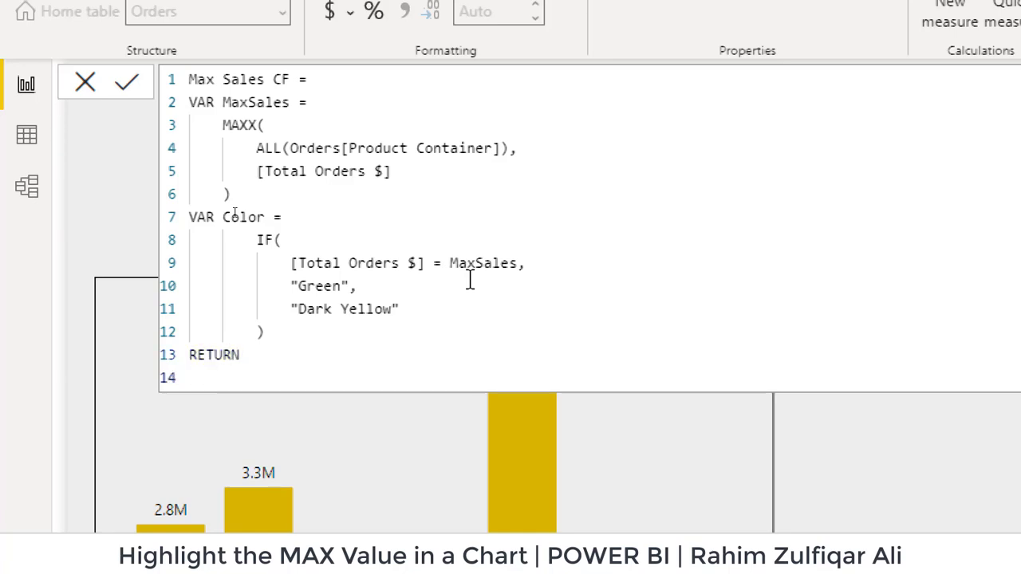
key(Tab)
text(Color)
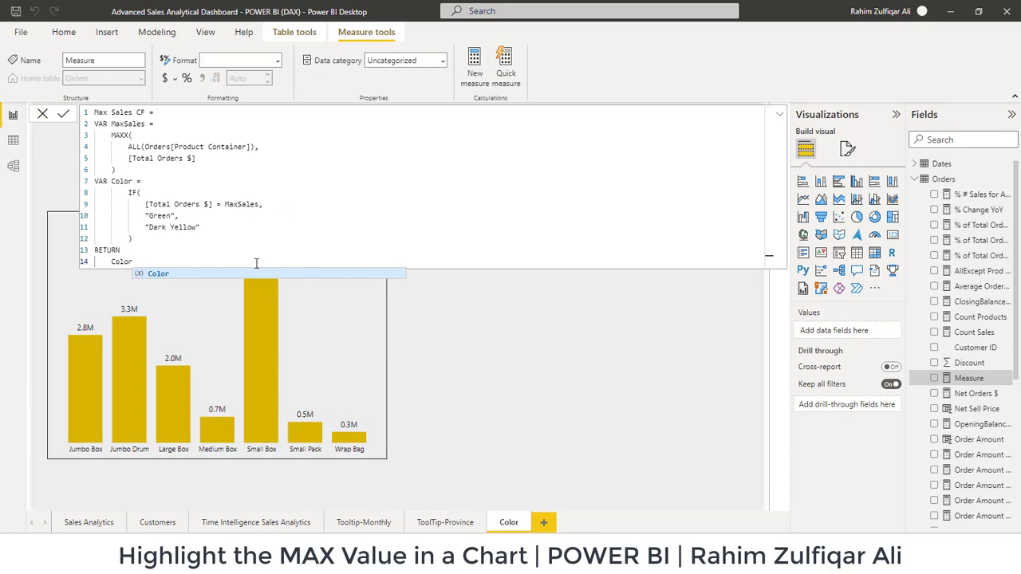
key(Return)
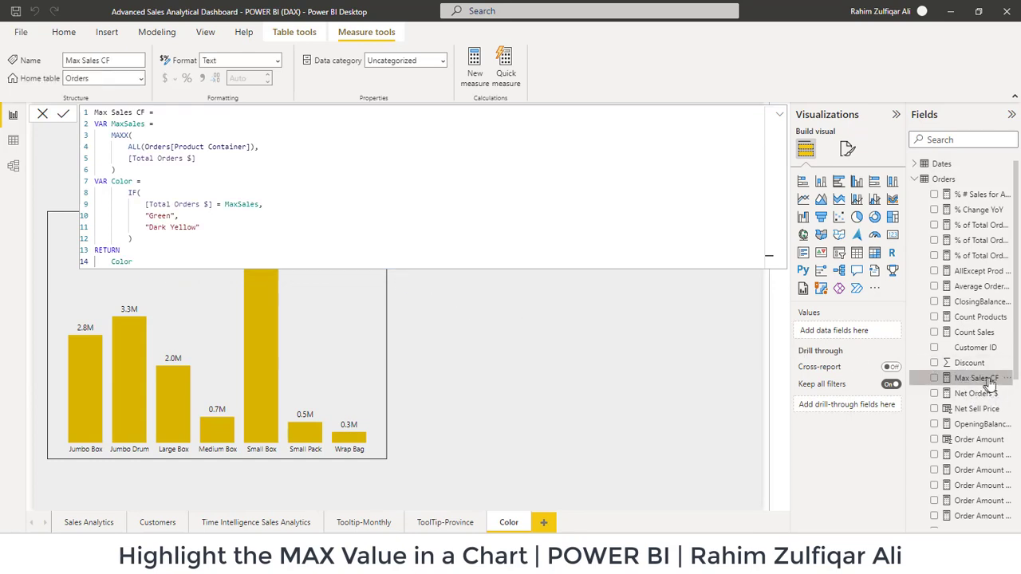
- Open the conditional formatting settings for the default column color of the Total Orders $ by Product Container chart
click(371, 332)
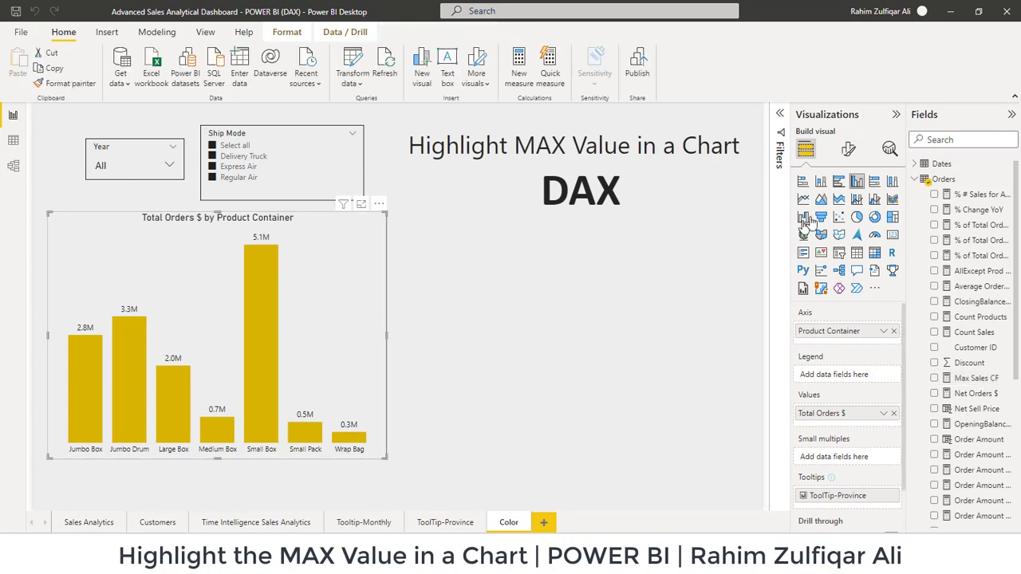
click(848, 150)
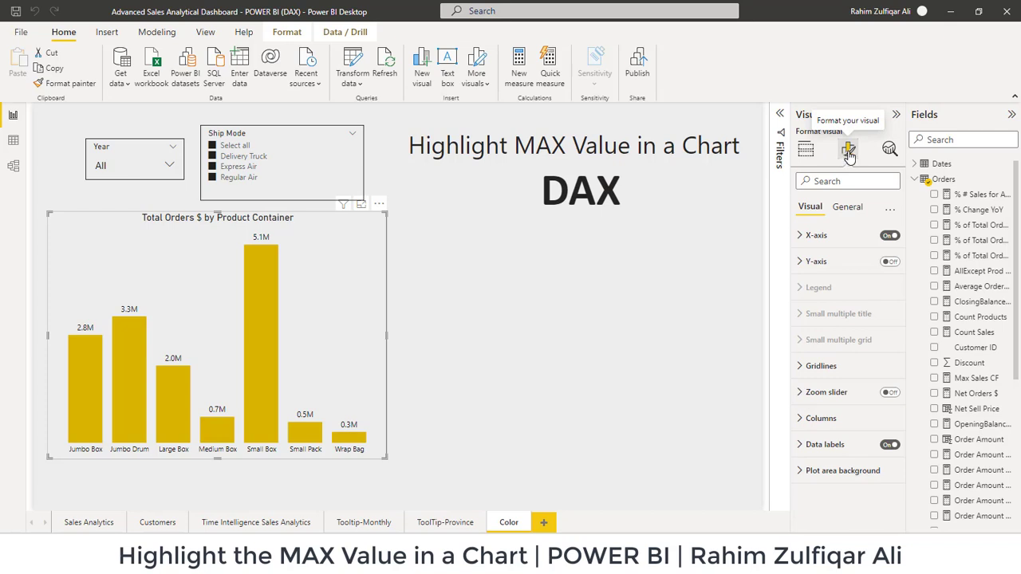
click(806, 418)
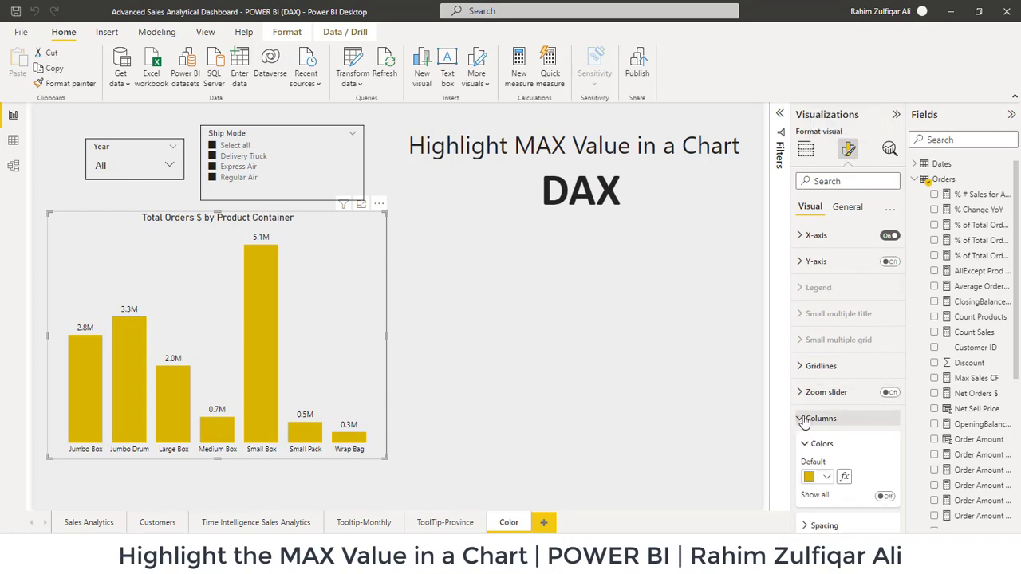
click(844, 476)
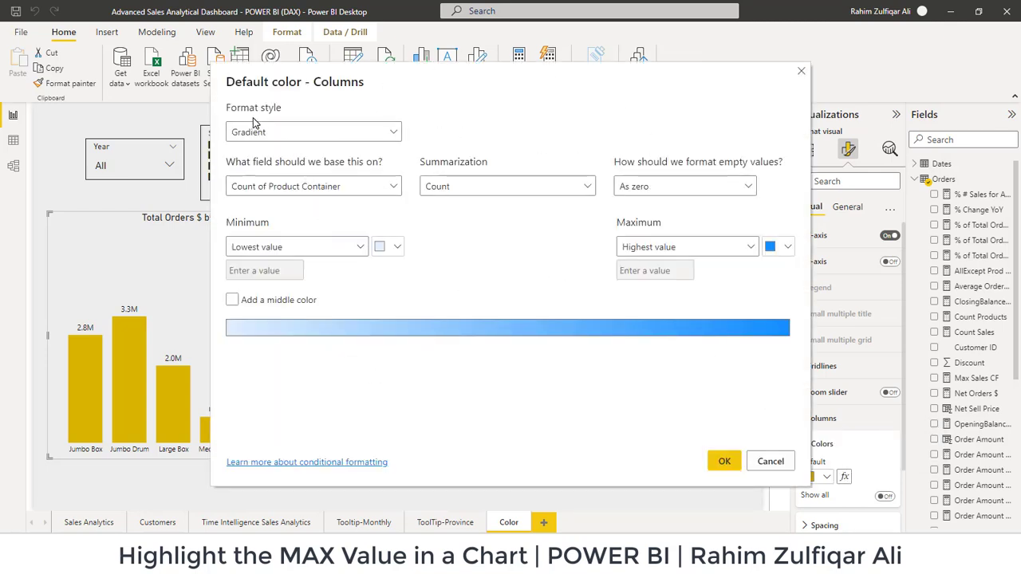
- Set the column color's format style to Field value based on the Max Sales CF measure, and apply it to the chart
click(273, 134)
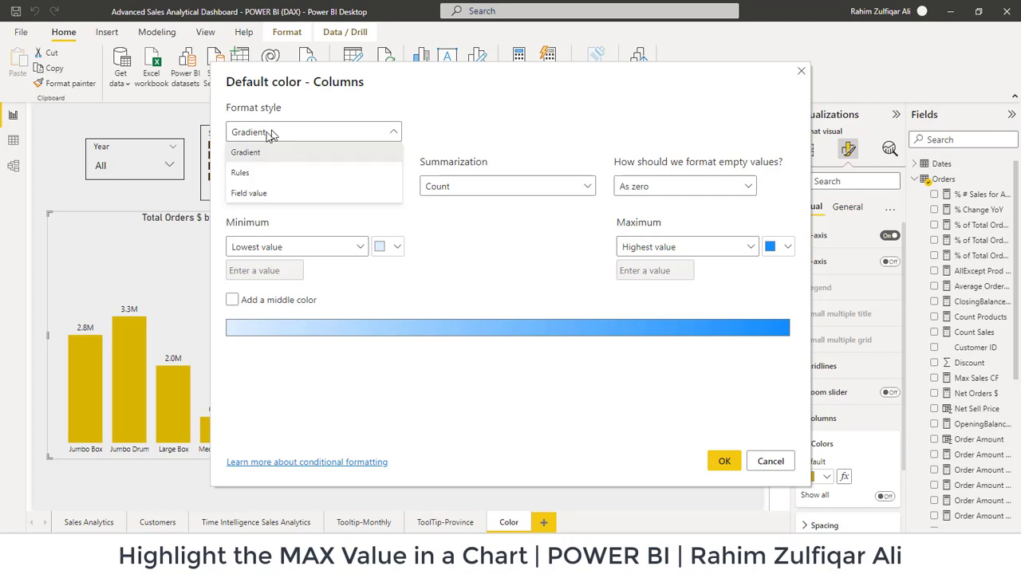
click(249, 195)
click(292, 198)
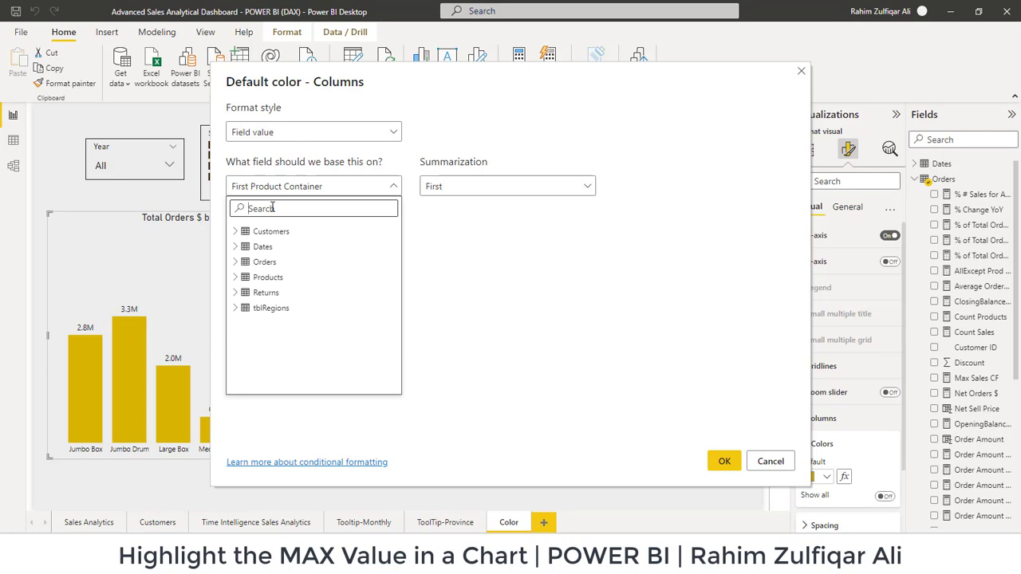
text(max)
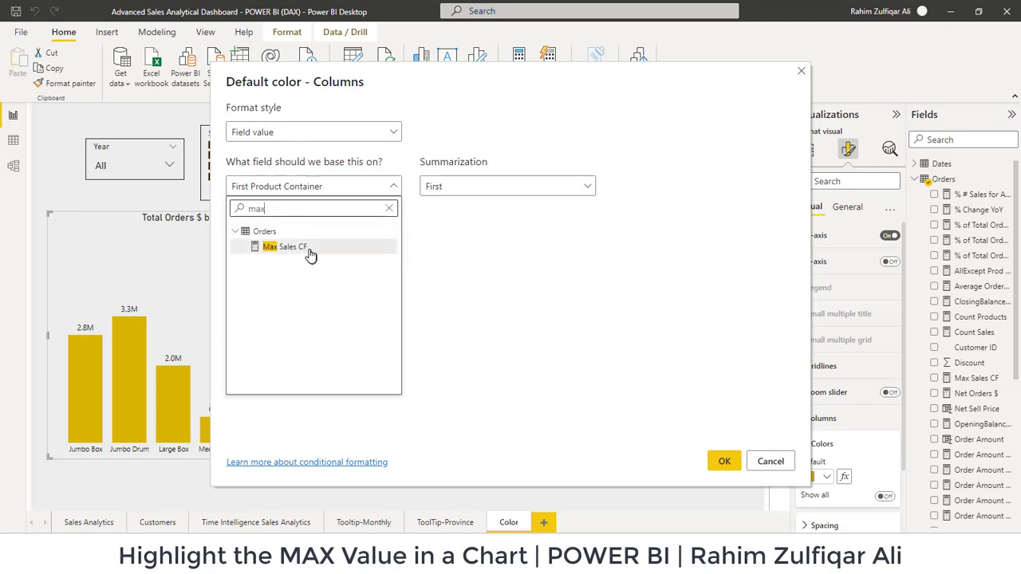
click(285, 249)
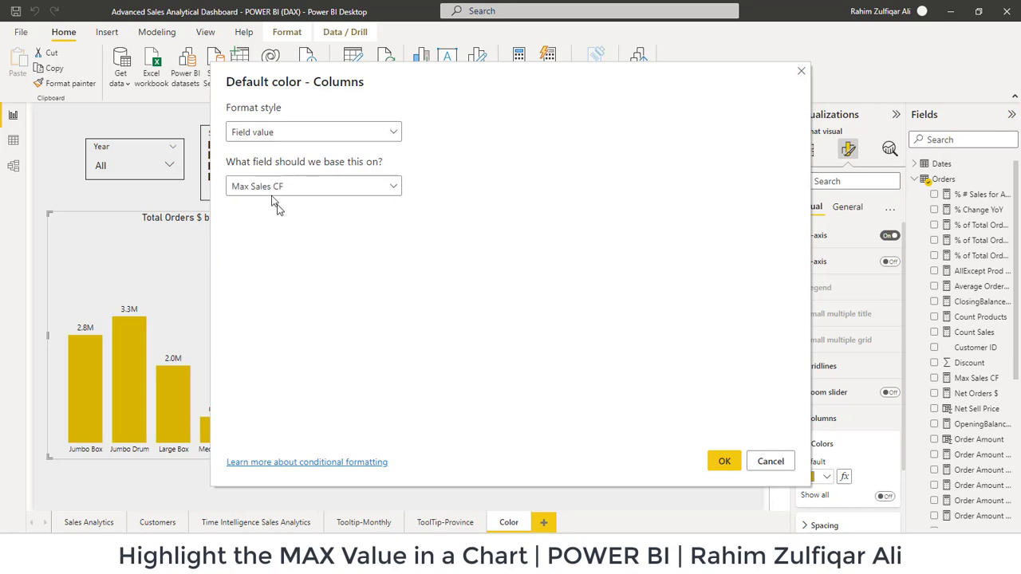
click(724, 461)
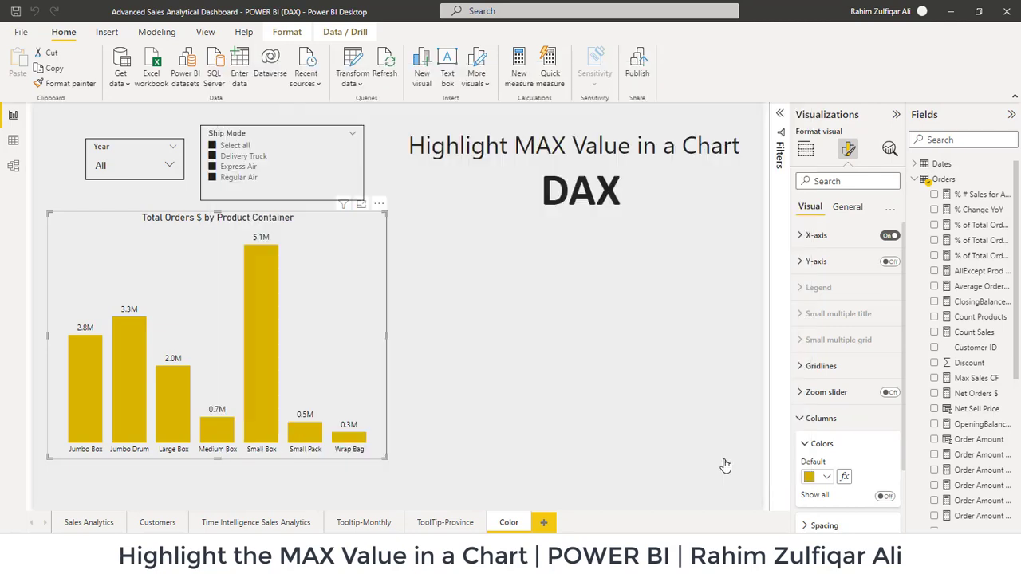
click(595, 358)
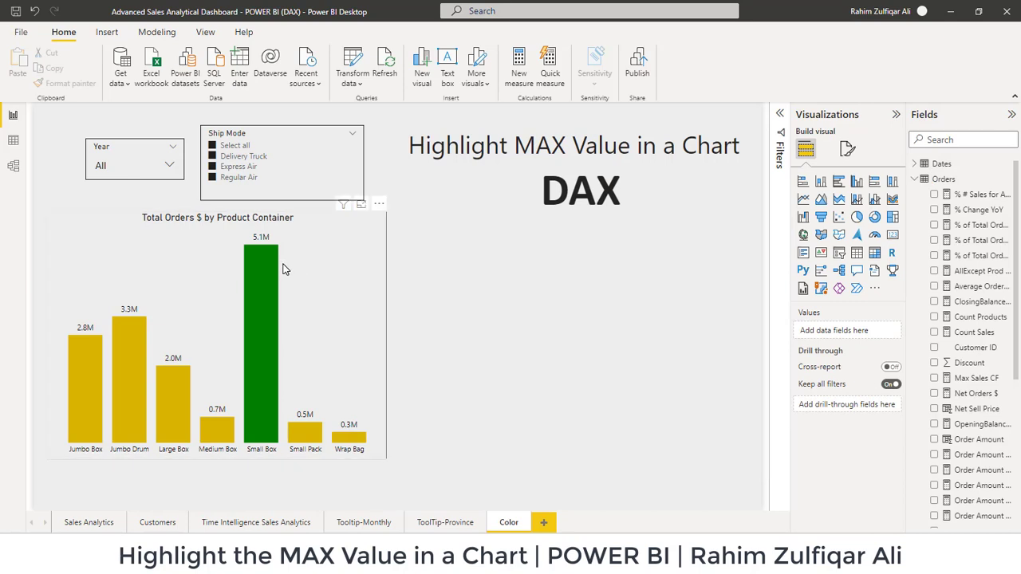
- Check the chart's highlighting with Ship Mode filtered to Delivery Truck, Express Air and Regular Air in turn, and reselect all modes
click(237, 162)
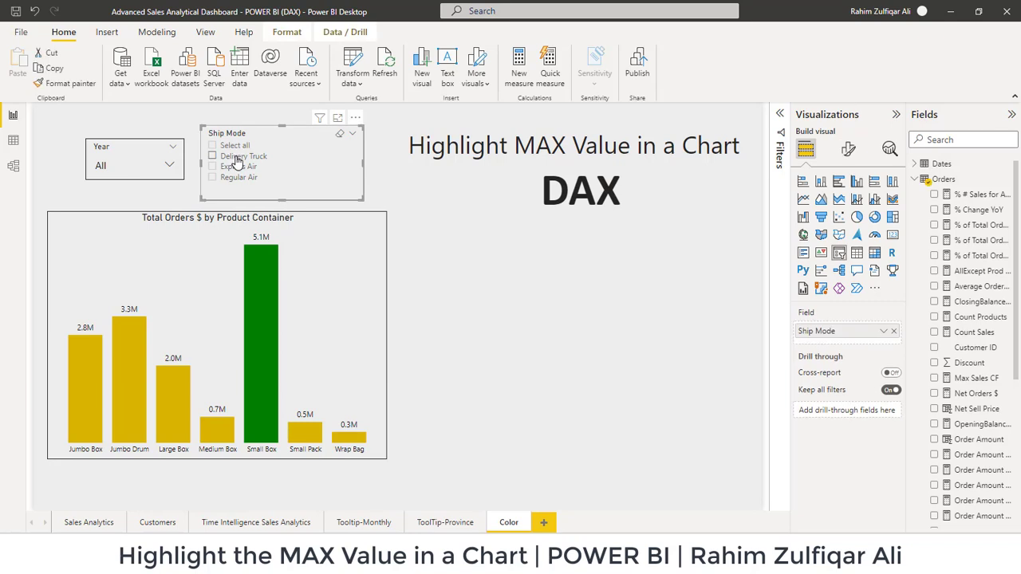
click(236, 167)
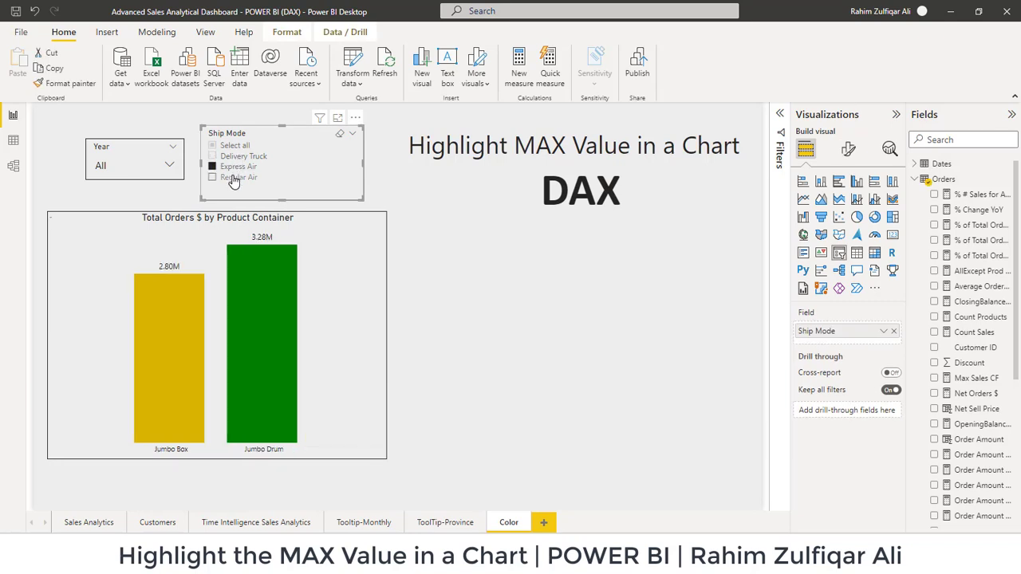
click(234, 179)
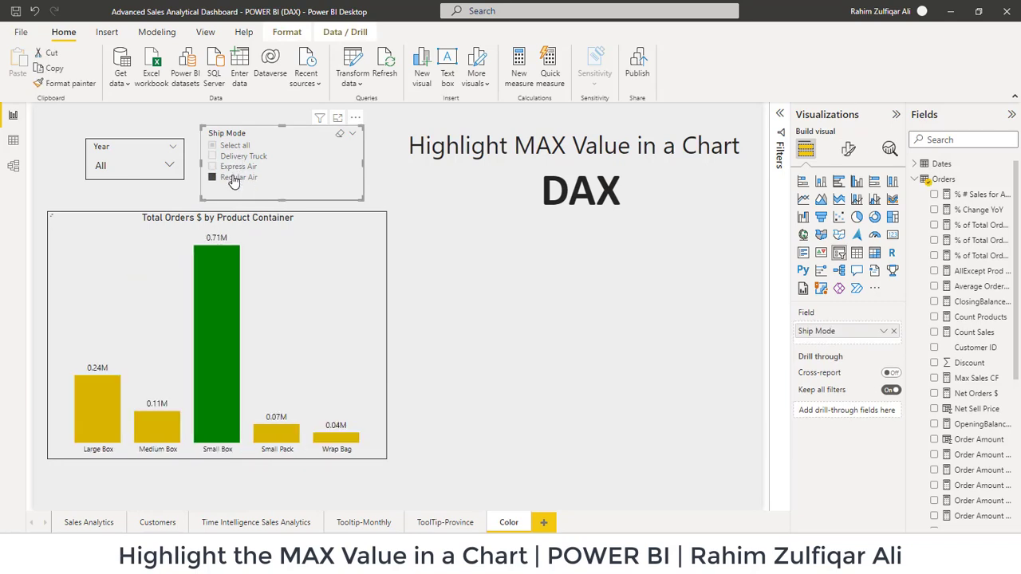
click(234, 178)
click(234, 147)
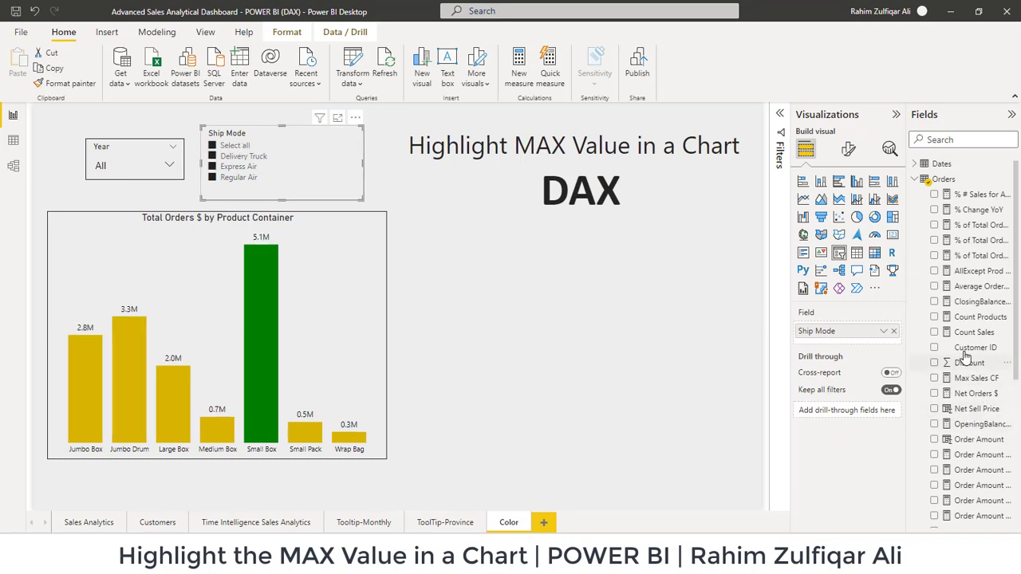
- Open the formula of the Max Sales CF measure
click(972, 378)
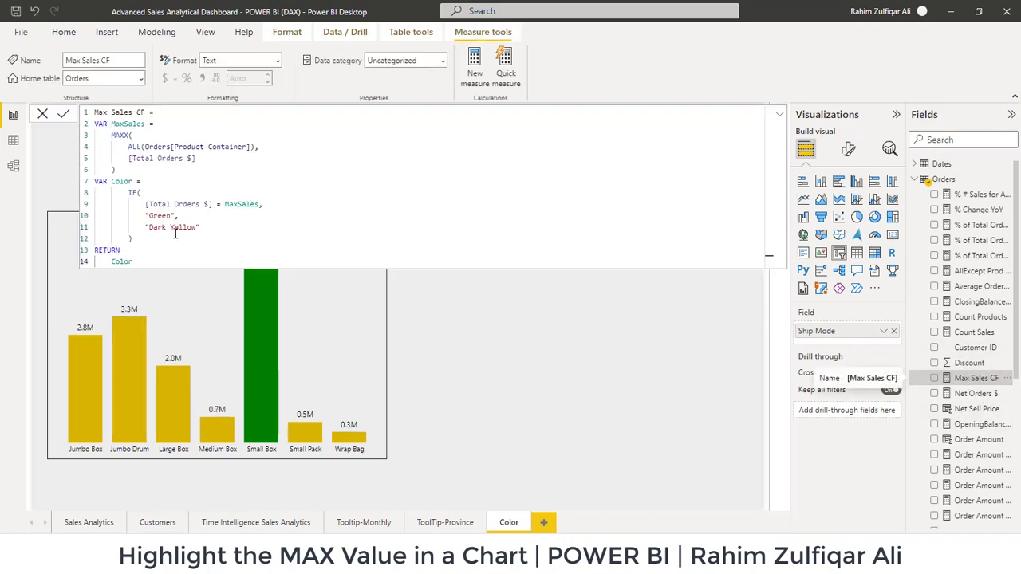